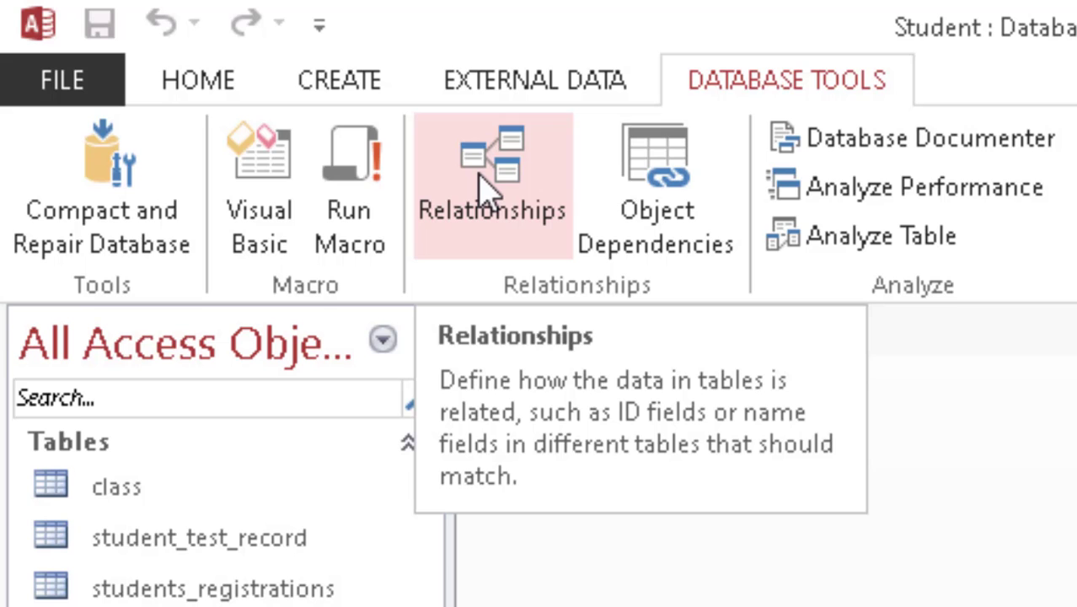
Step: Open the Relationships window and add the class, student_test_record, students_registrations and subjects tables to its layout
left_click(486, 187)
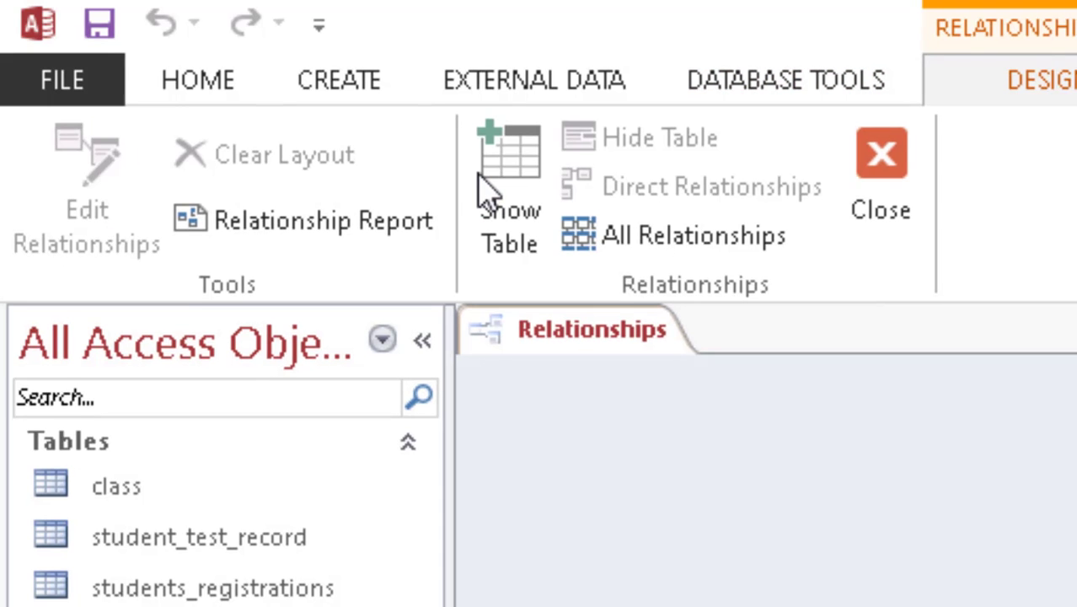
left_click(483, 187)
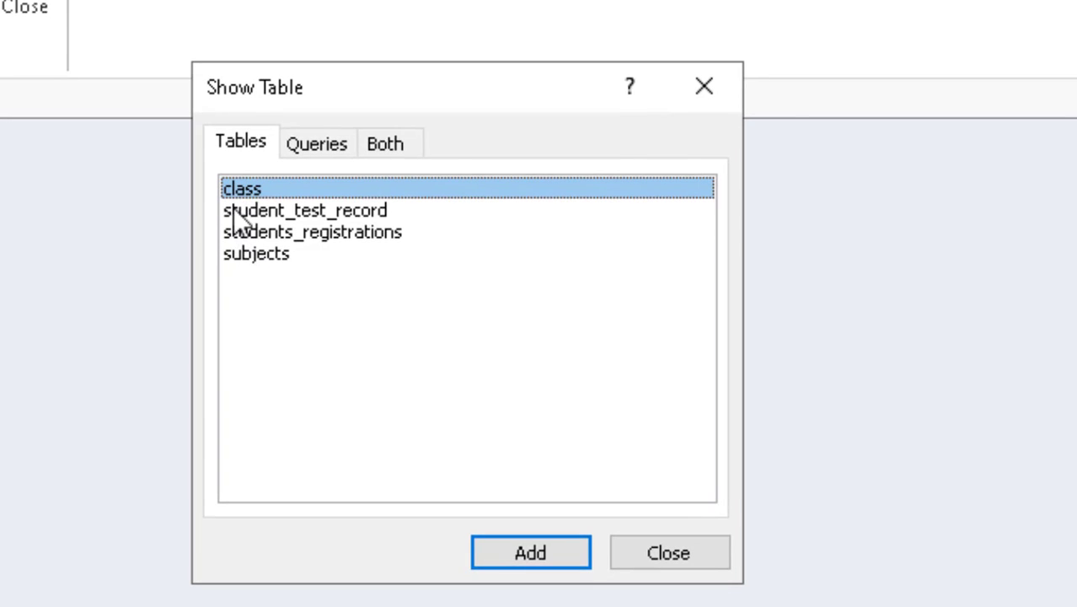
left_click_drag(366, 90, 644, 168)
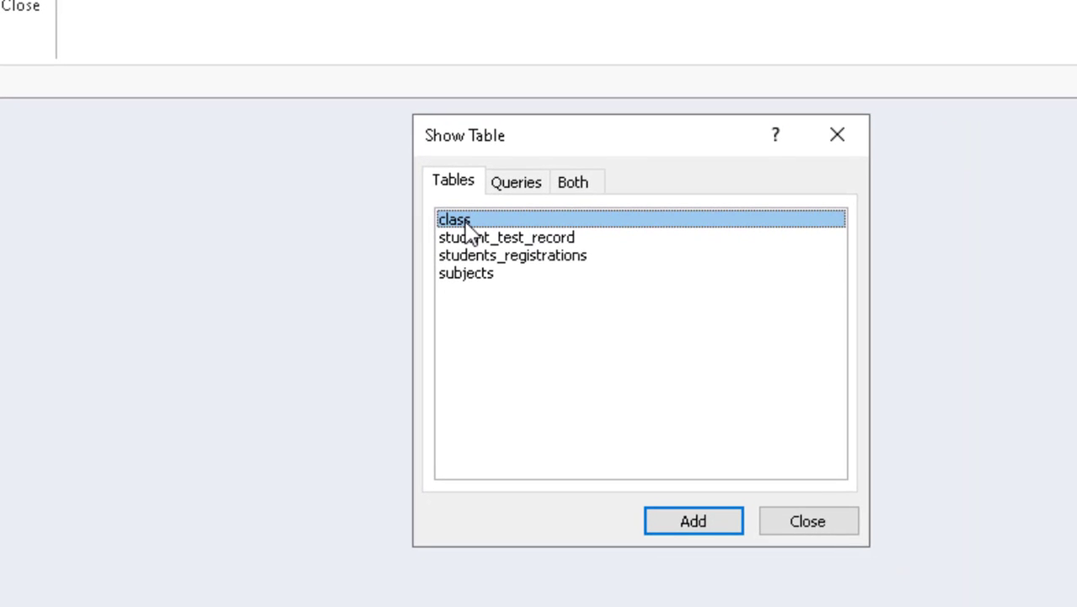
left_click(671, 521)
left_click(492, 242)
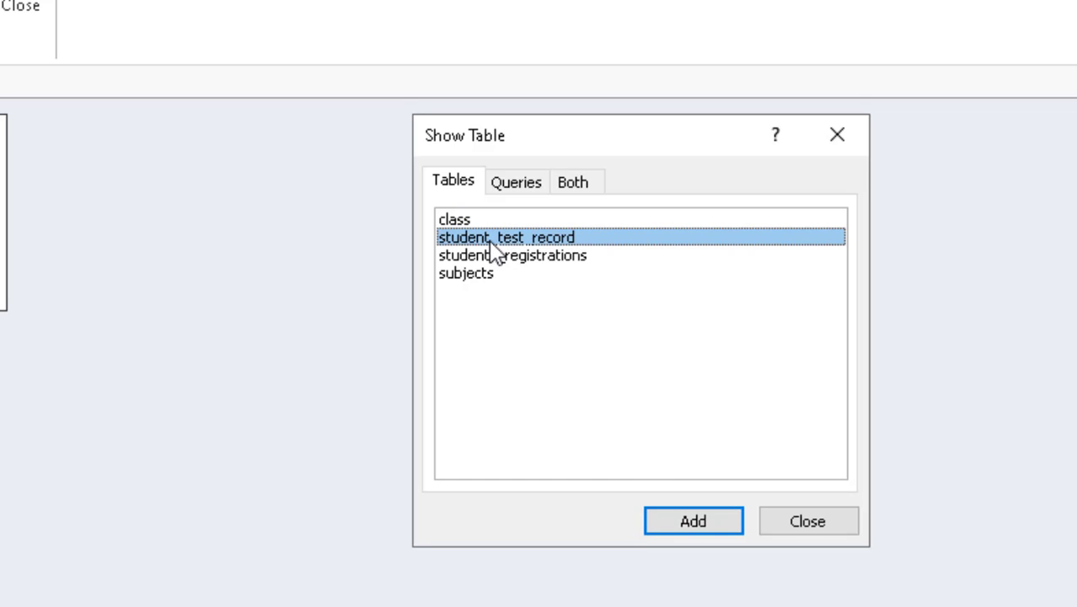
left_click(664, 521)
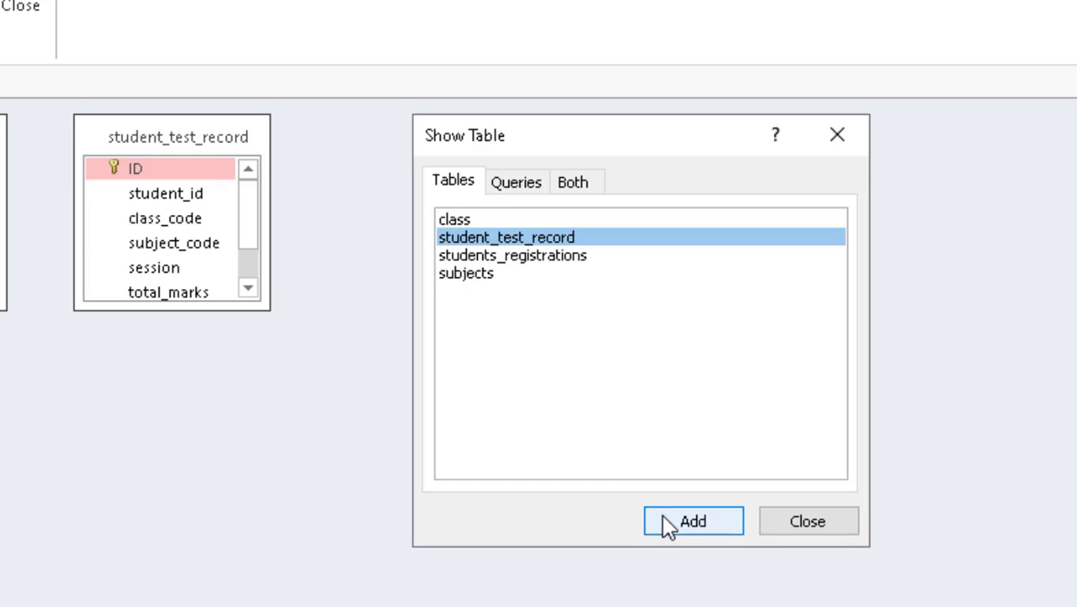
left_click(534, 258)
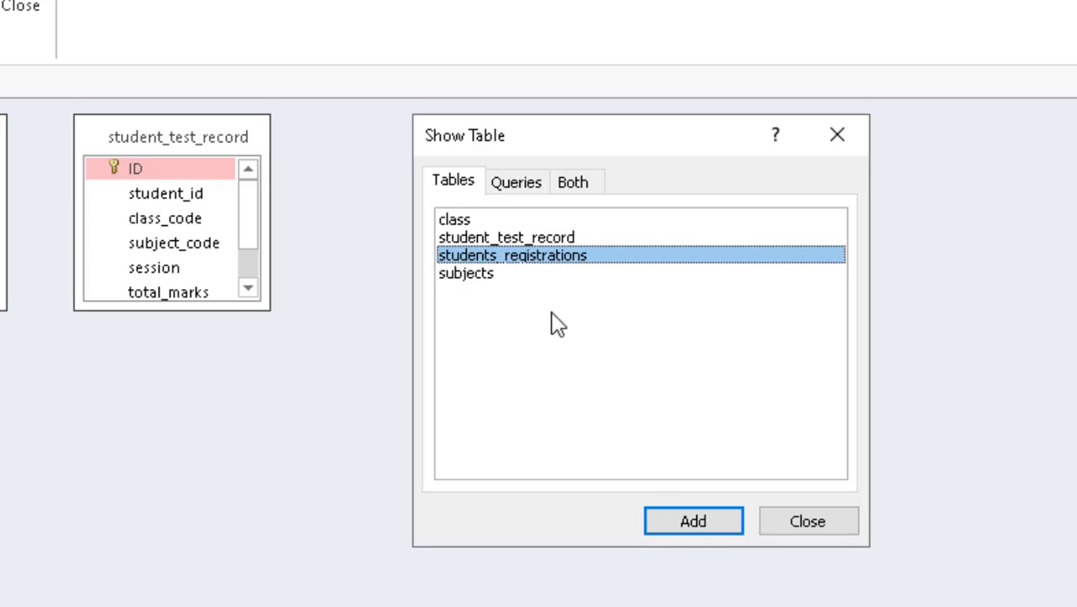
left_click(677, 532)
left_click(474, 275)
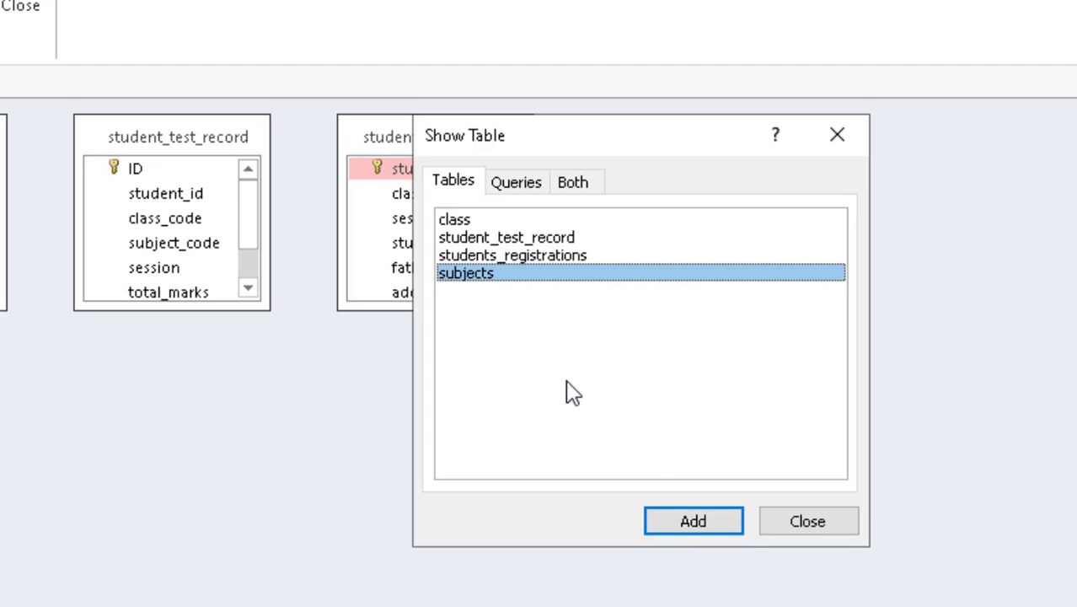
left_click(683, 523)
left_click(812, 526)
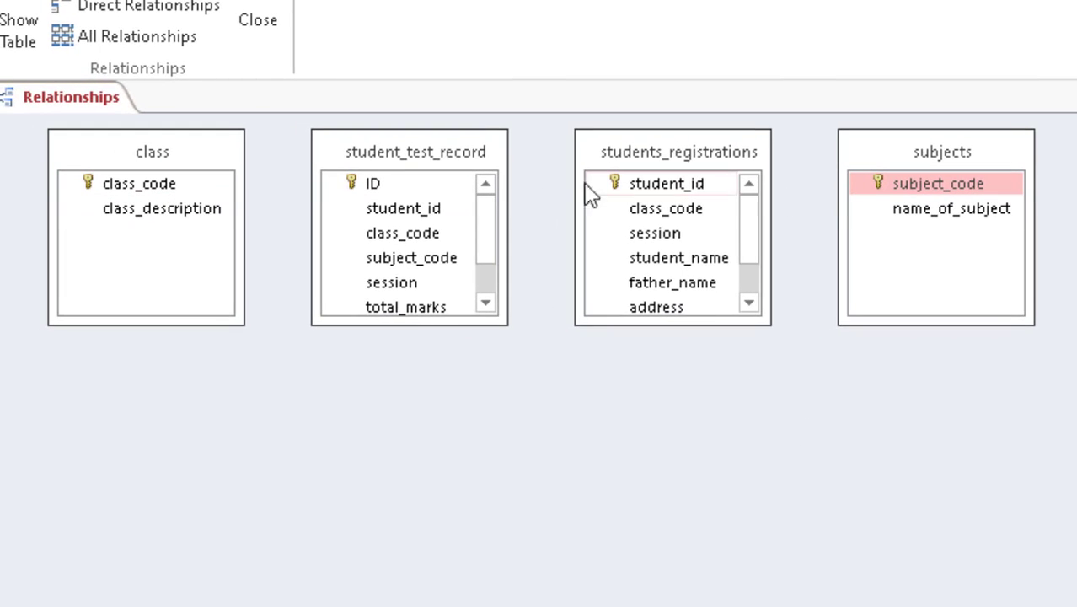
Step: Rearrange the layout so students_registrations comes first, followed by student_test_record and subjects, with class at the far end
left_click(98, 186)
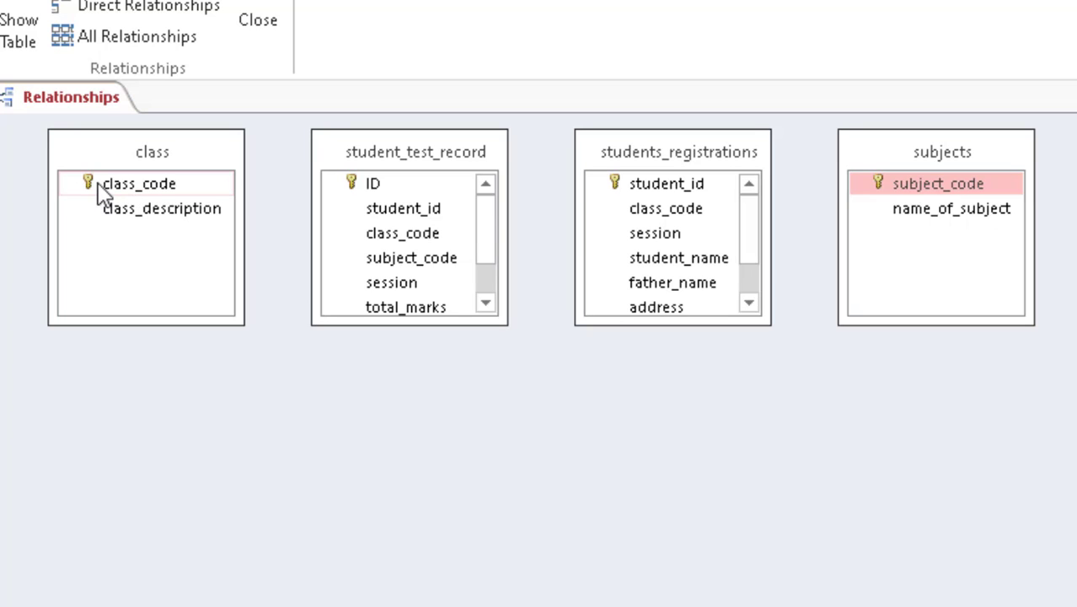
left_click_drag(144, 179, 1076, 168)
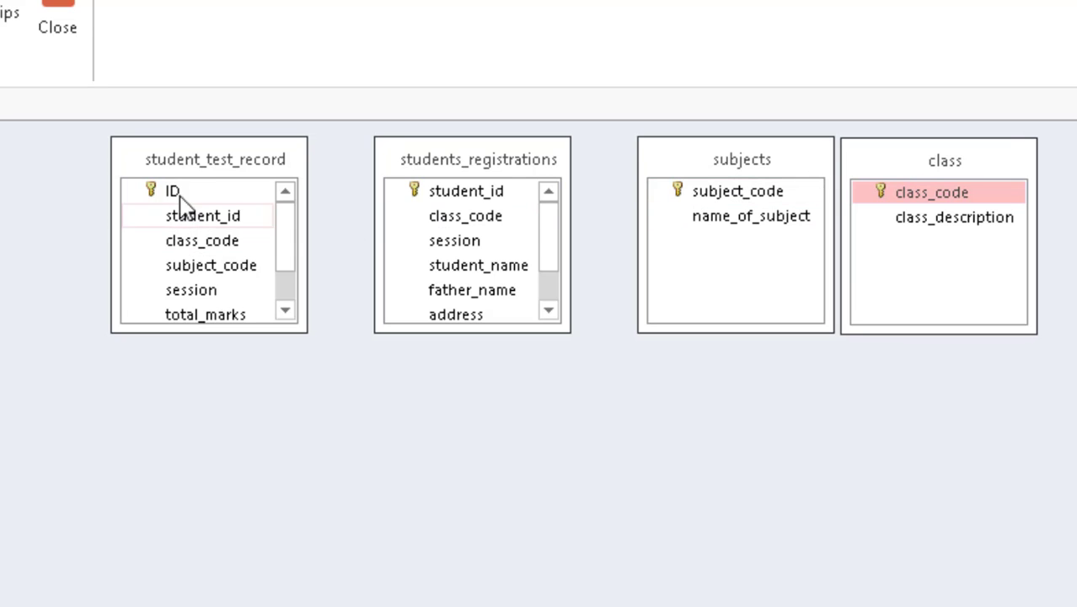
left_click_drag(493, 169, 34, 188)
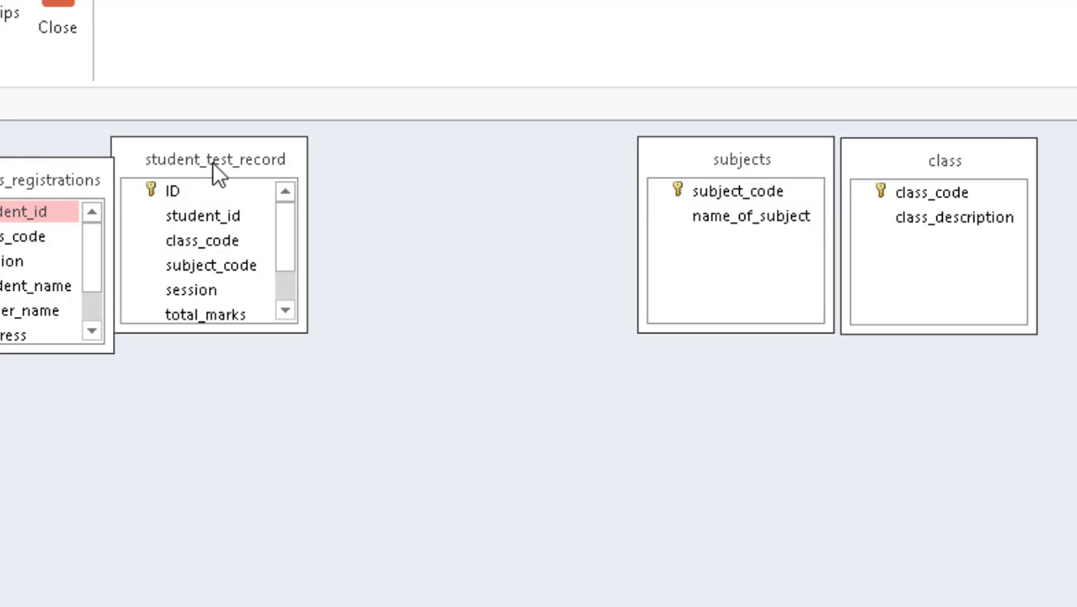
left_click_drag(216, 173, 408, 177)
left_click_drag(91, 178, 209, 185)
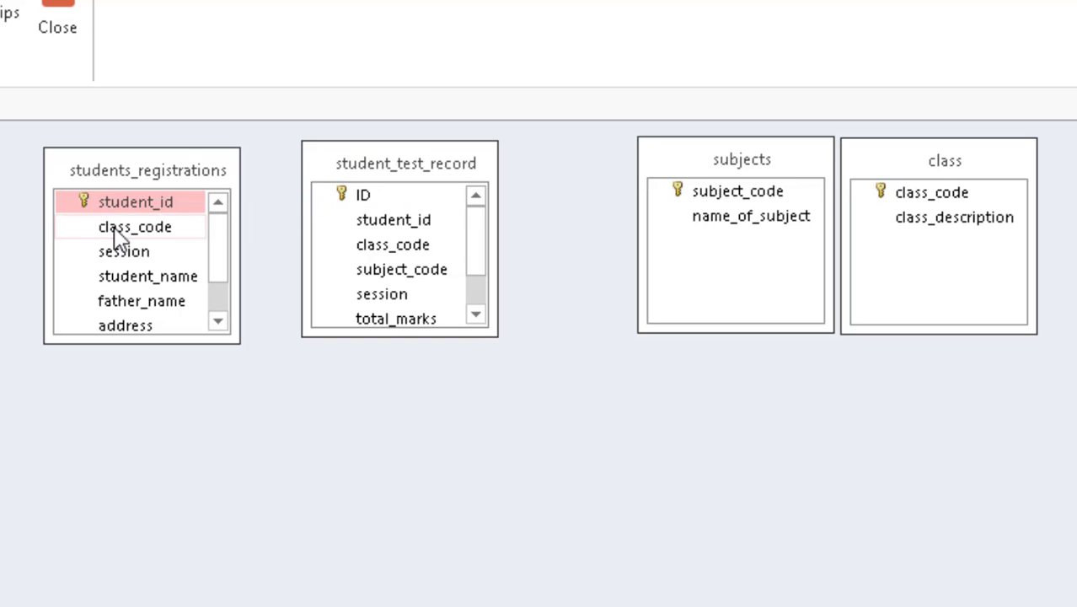
Step: Start a relationship linking class_code in students_registrations to class_code in class, and move its settings dialog clear of the tables
left_click_drag(119, 231, 944, 216)
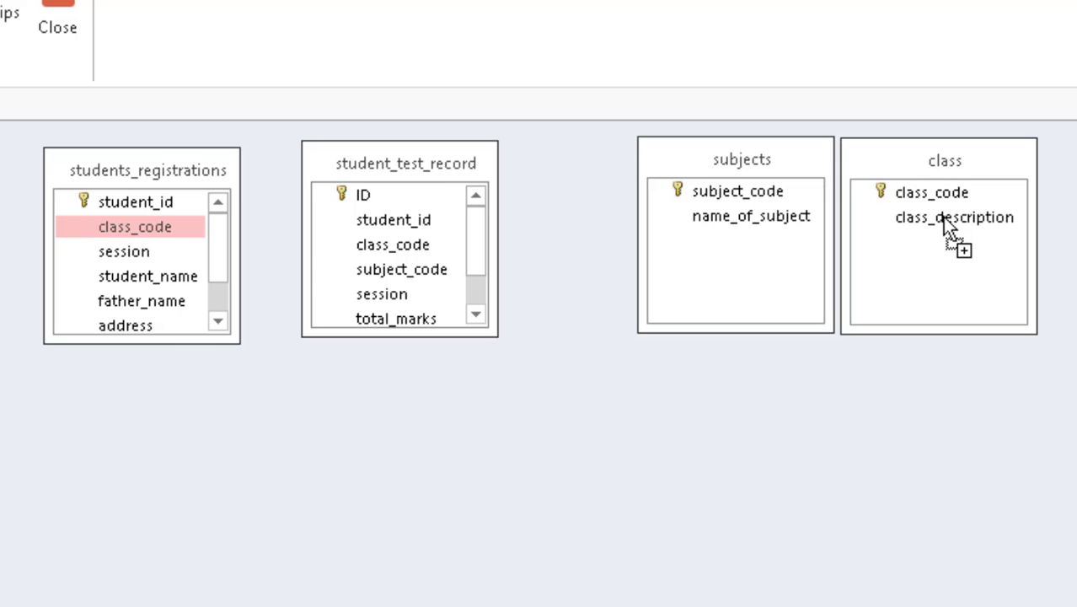
left_click_drag(943, 216, 933, 193)
left_click_drag(934, 193, 934, 193)
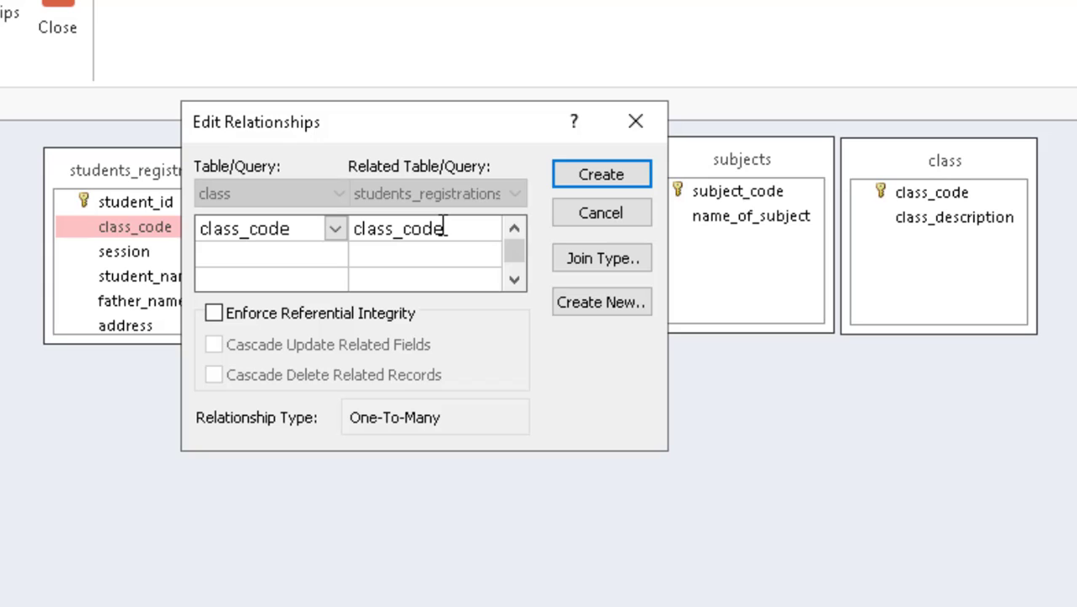
left_click_drag(440, 127, 995, 20)
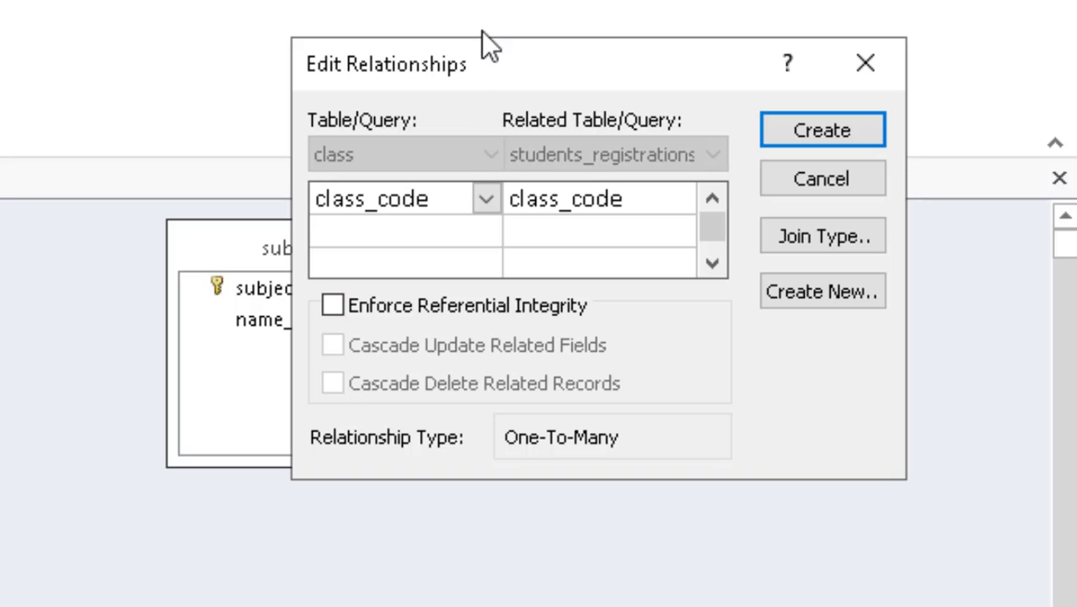
left_click_drag(486, 67, 623, 240)
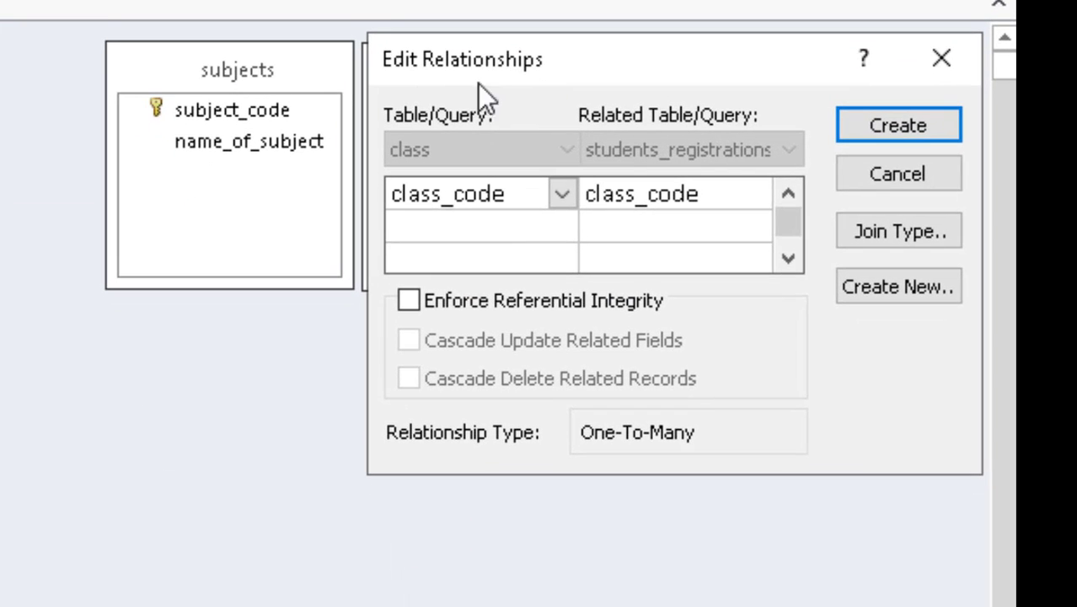
left_click_drag(493, 69, 631, 278)
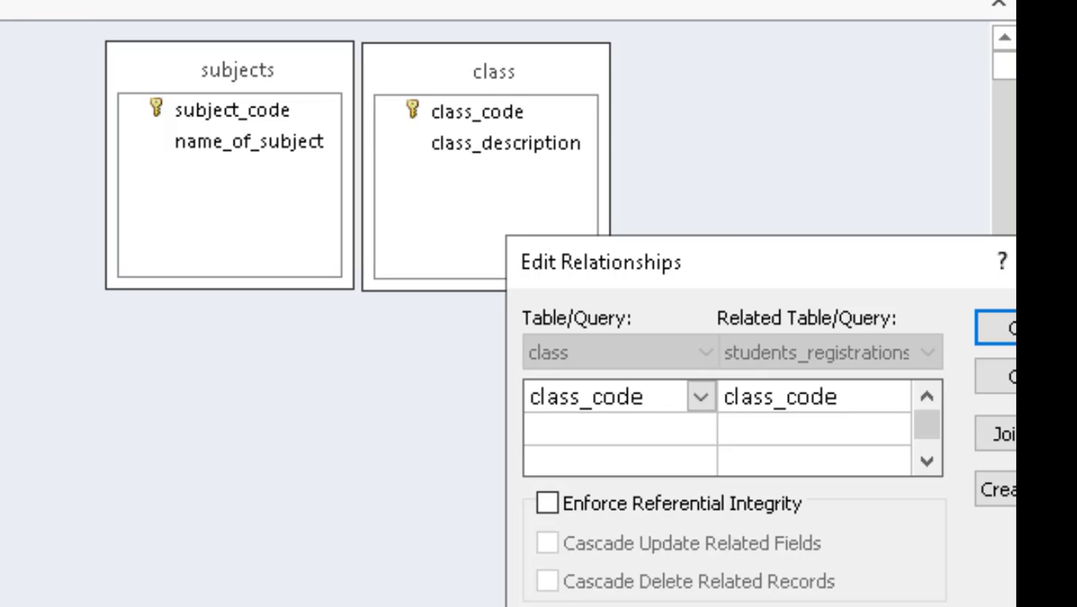
Step: Enforce referential integrity with cascading updates of related fields and create the class_code relationship
left_click(599, 501)
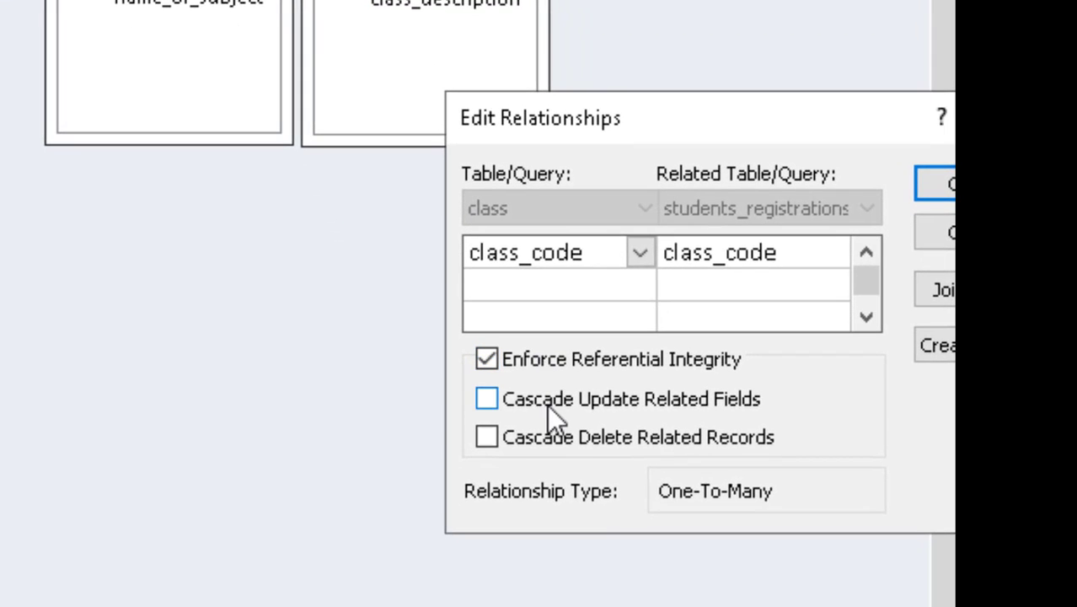
left_click(547, 404)
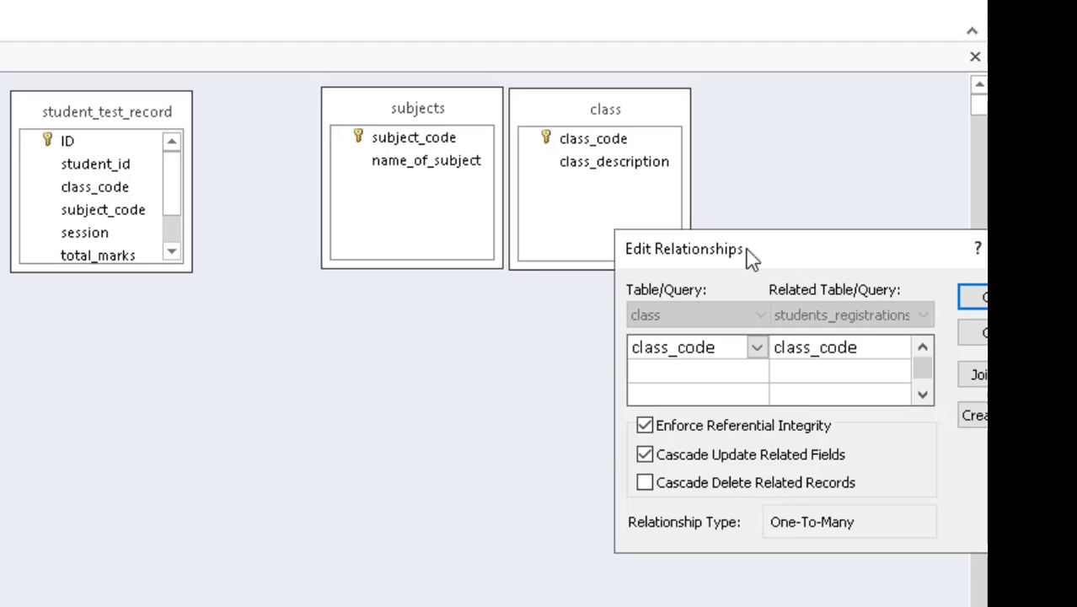
left_click_drag(747, 253, 568, 248)
left_click(824, 309)
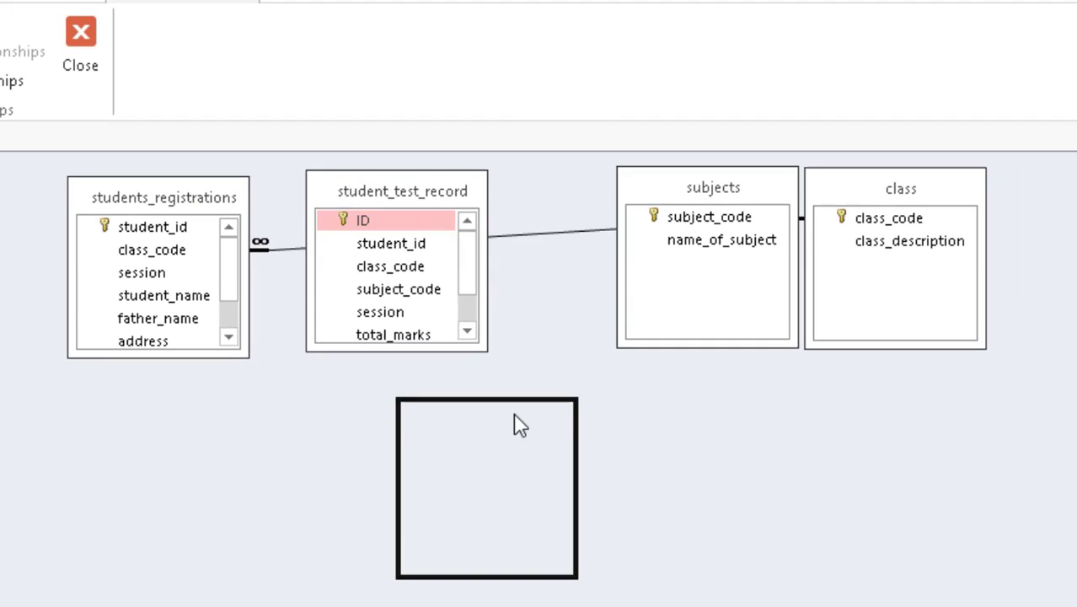
Step: Move the student_test_record and subjects tables below the line joining students_registrations and class
left_click_drag(520, 425, 520, 425)
left_click_drag(733, 206, 747, 487)
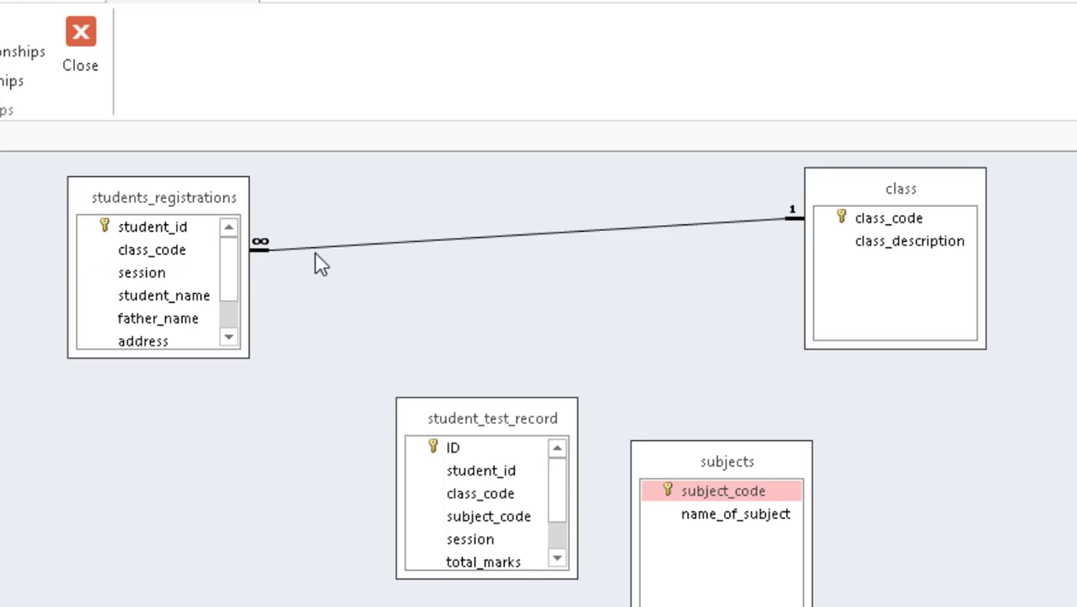
left_click_drag(152, 251, 904, 227)
mouse_move(237, 277)
left_mouse_down()
mouse_move(232, 313)
mouse_move(228, 257)
left_mouse_up()
left_click_drag(691, 493, 485, 485)
left_click_drag(484, 485, 145, 238)
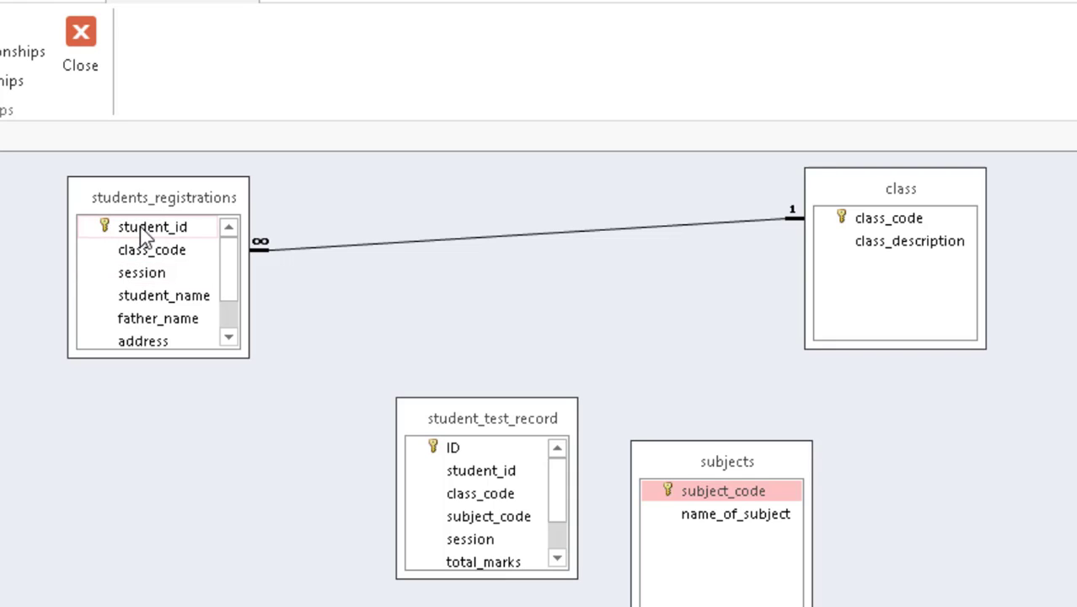
Step: Try to create a student_id relationship between students_registrations and student_test_record with referential integrity and cascading updates
mouse_move(145, 239)
left_mouse_down()
mouse_move(349, 428)
mouse_move(478, 479)
mouse_move(221, 283)
mouse_move(145, 250)
mouse_move(154, 230)
left_mouse_up()
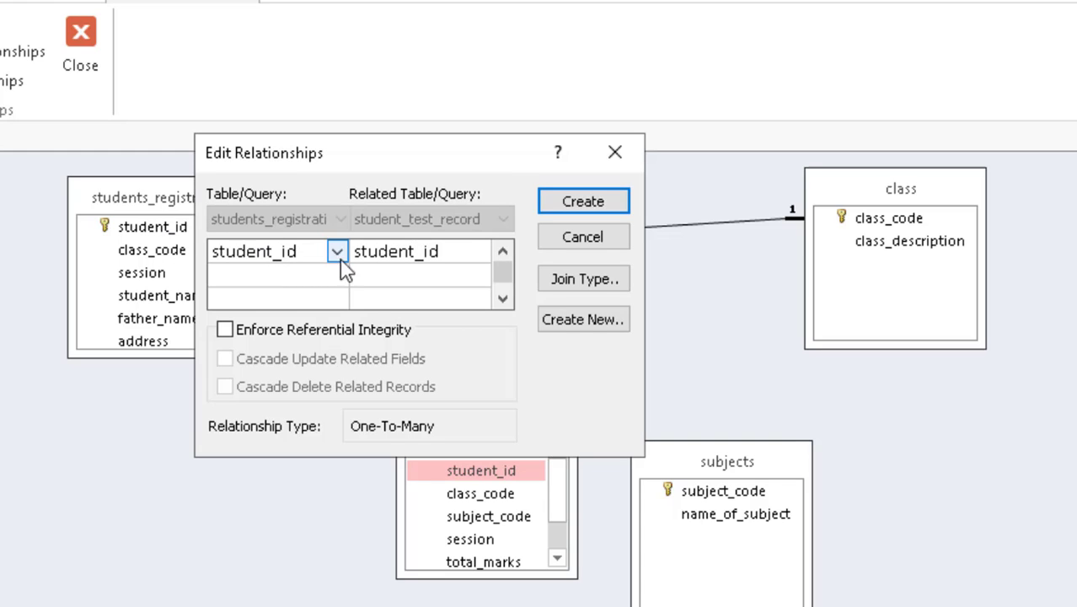
left_click(225, 330)
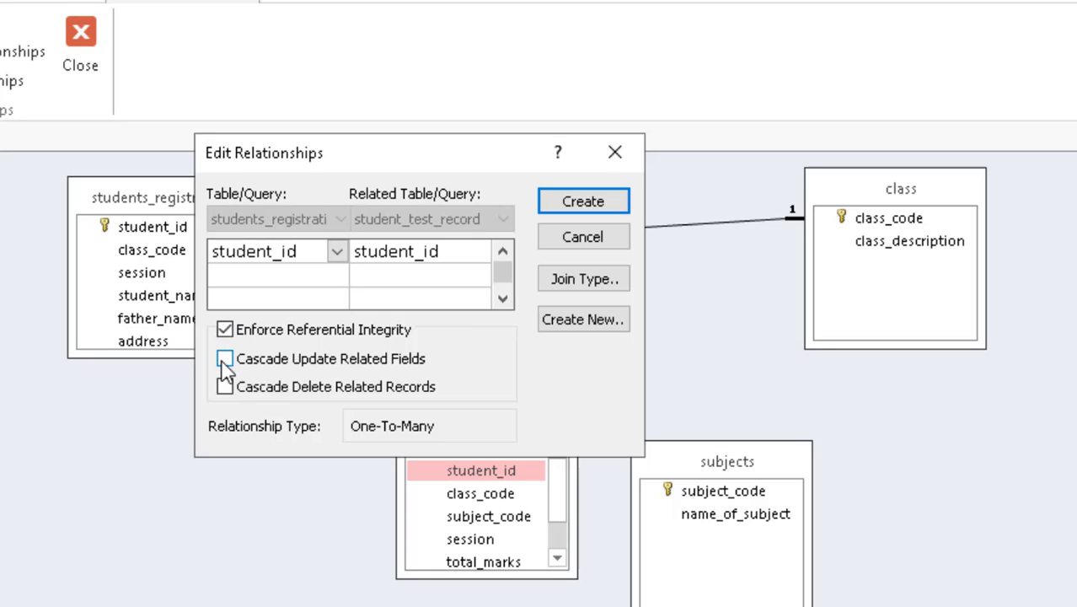
left_click(224, 360)
left_click(558, 207)
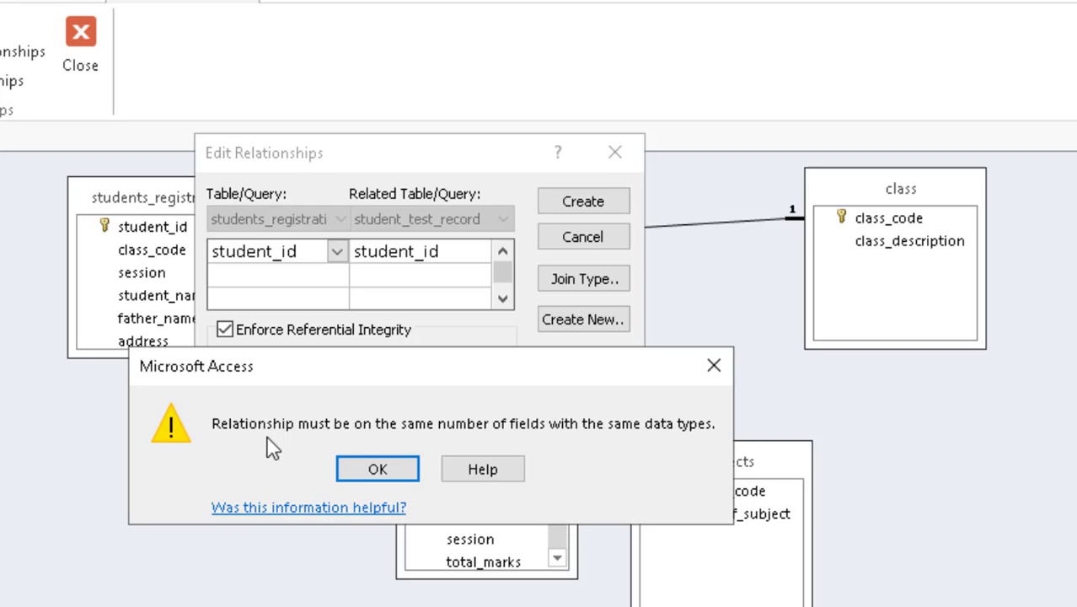
left_click(377, 469)
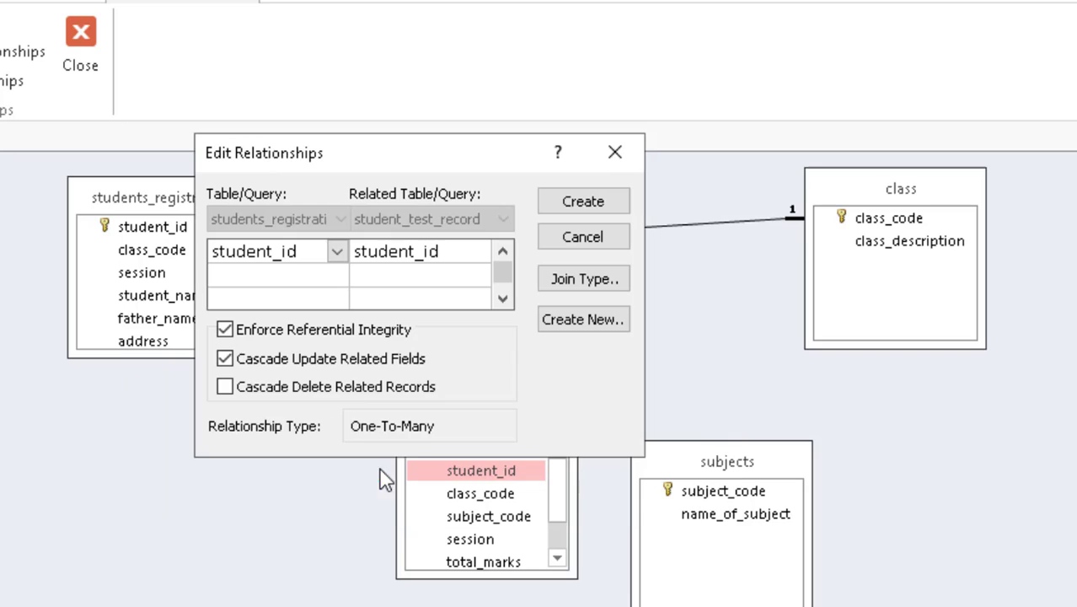
left_click(580, 239)
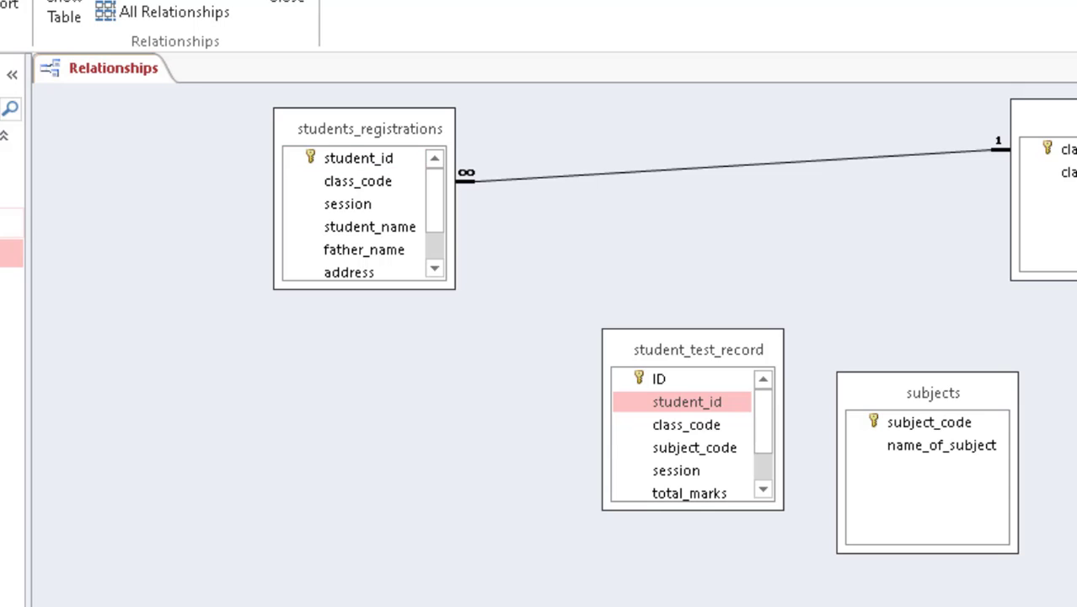
Step: Check the data type of student_id in the design of the students_registrations table, and close the table
double_click(10, 253)
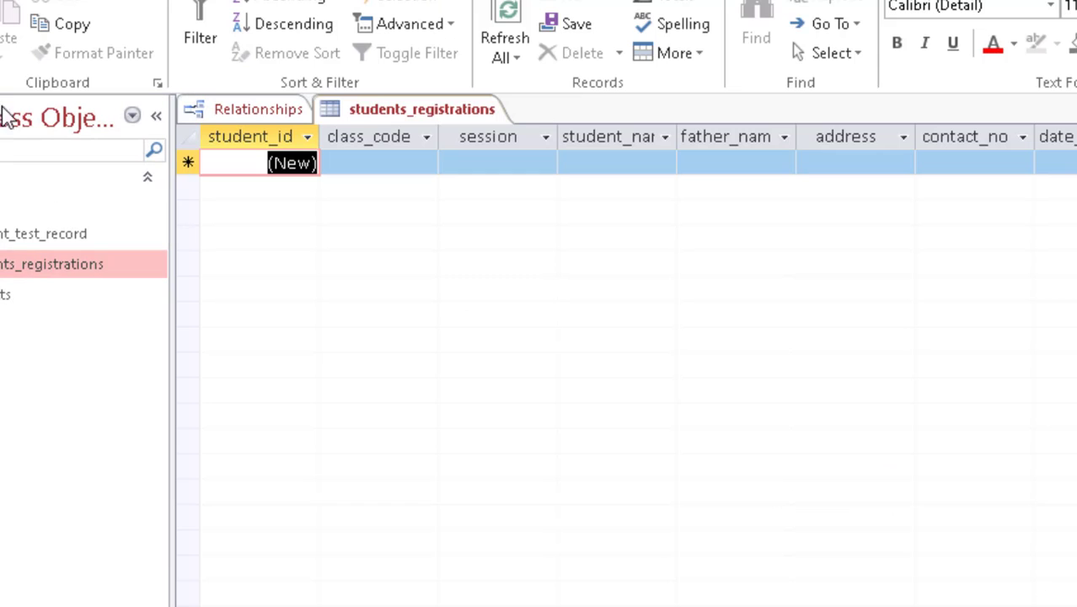
left_click(2, 24)
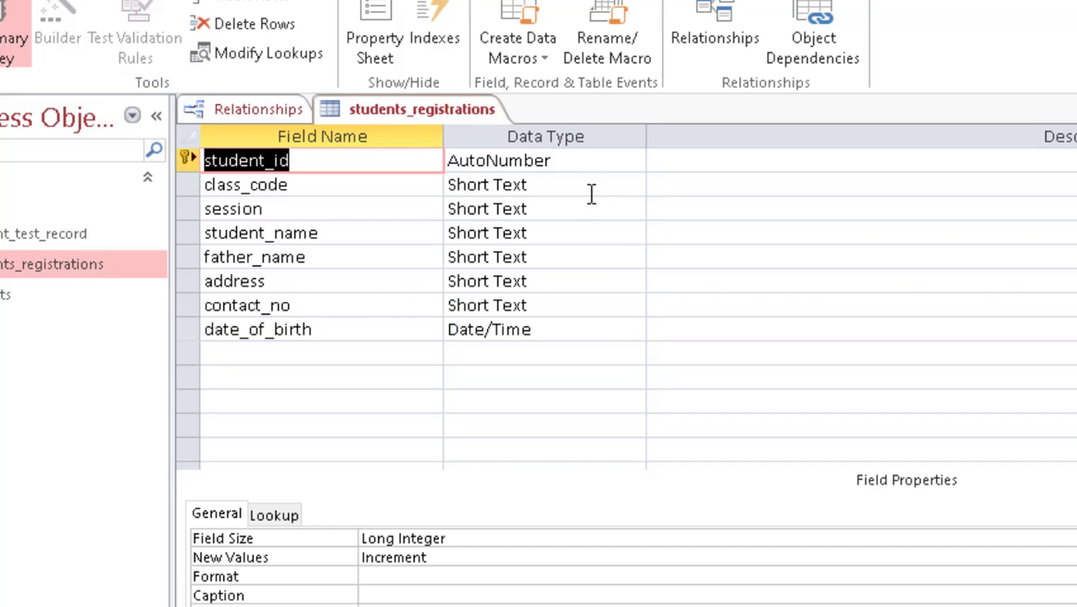
right_click(381, 112)
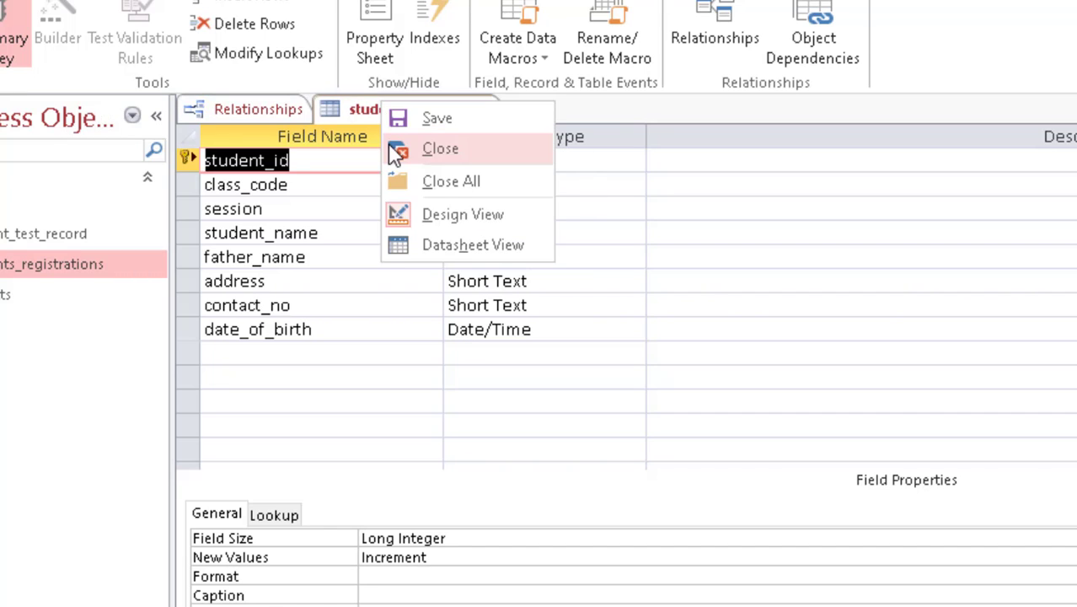
left_click(390, 144)
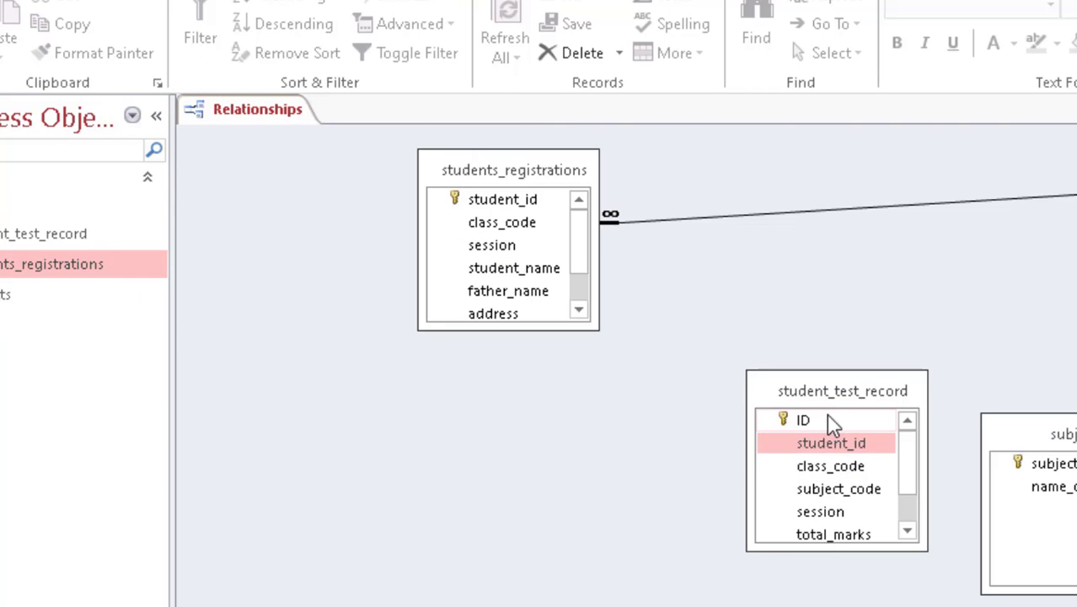
Step: Set the data type of student_id in the student_test_record table design to Number, and close the table with the change saved
double_click(44, 233)
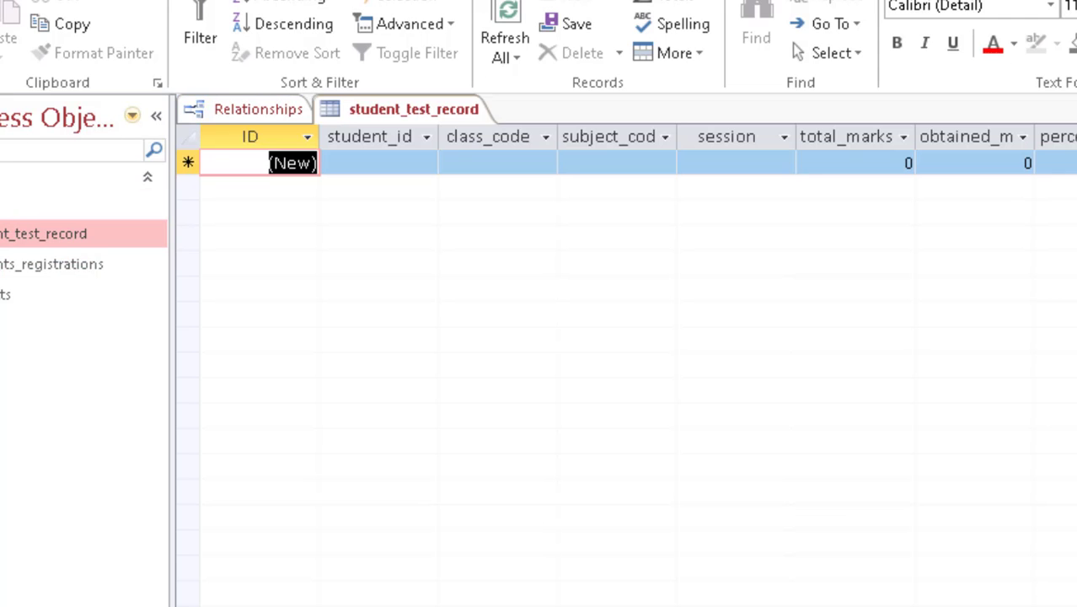
left_click(2, 23)
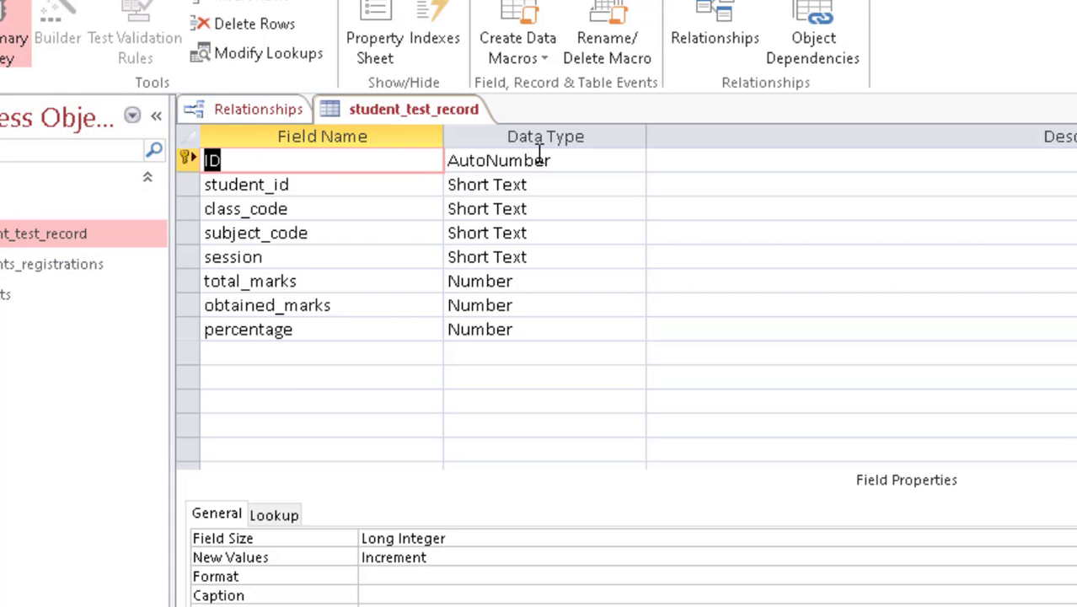
left_click(556, 182)
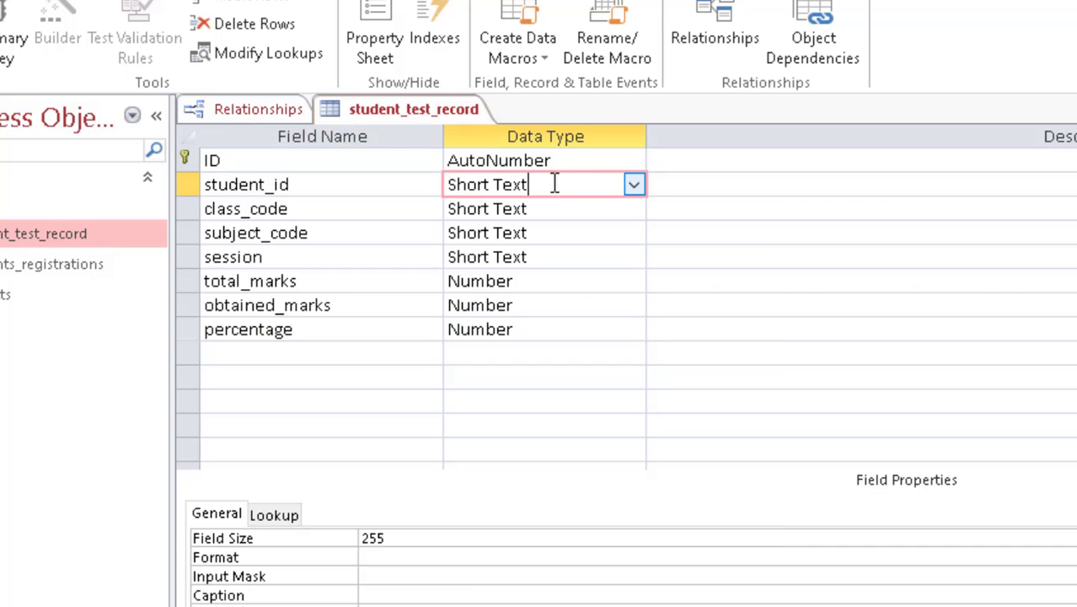
left_click(634, 184)
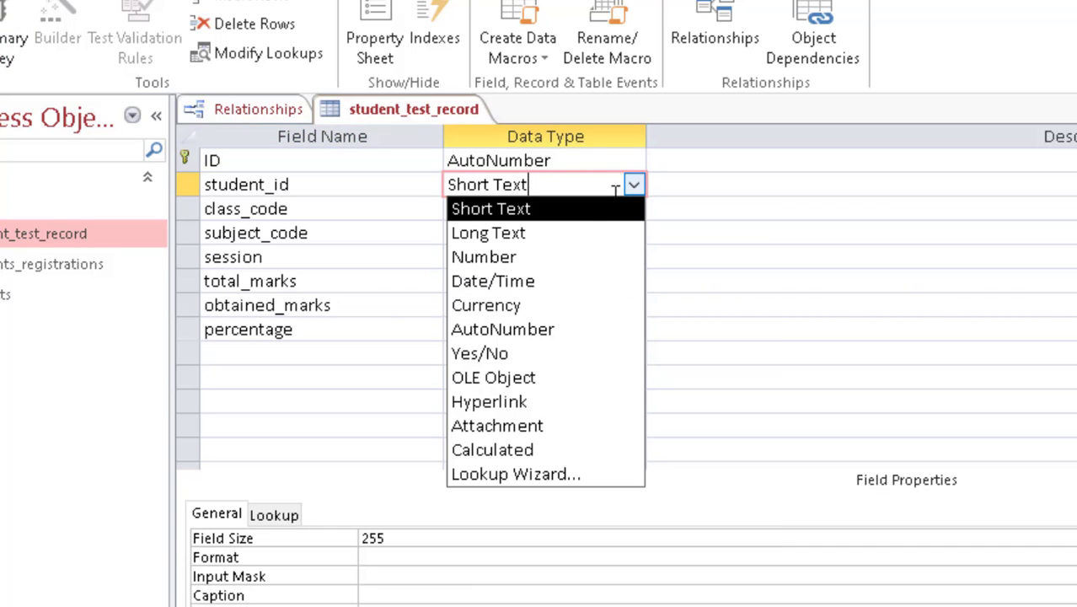
left_click(575, 259)
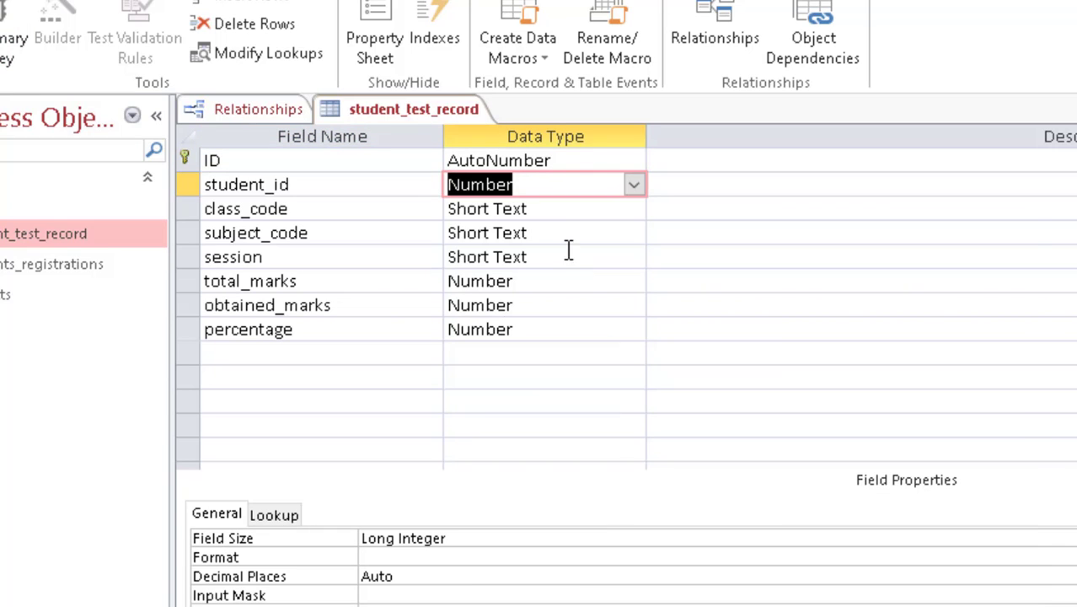
right_click(411, 113)
left_click(468, 160)
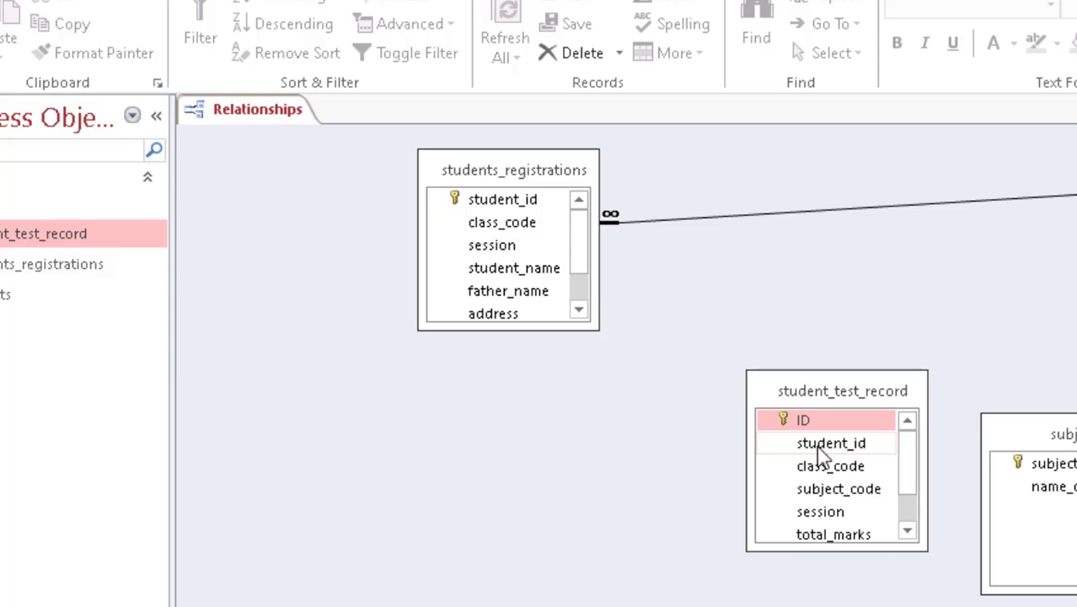
Step: Create a student_id relationship between students_registrations and student_test_record, enforcing referential integrity with cascading updates of related fields
left_click_drag(815, 447, 495, 202)
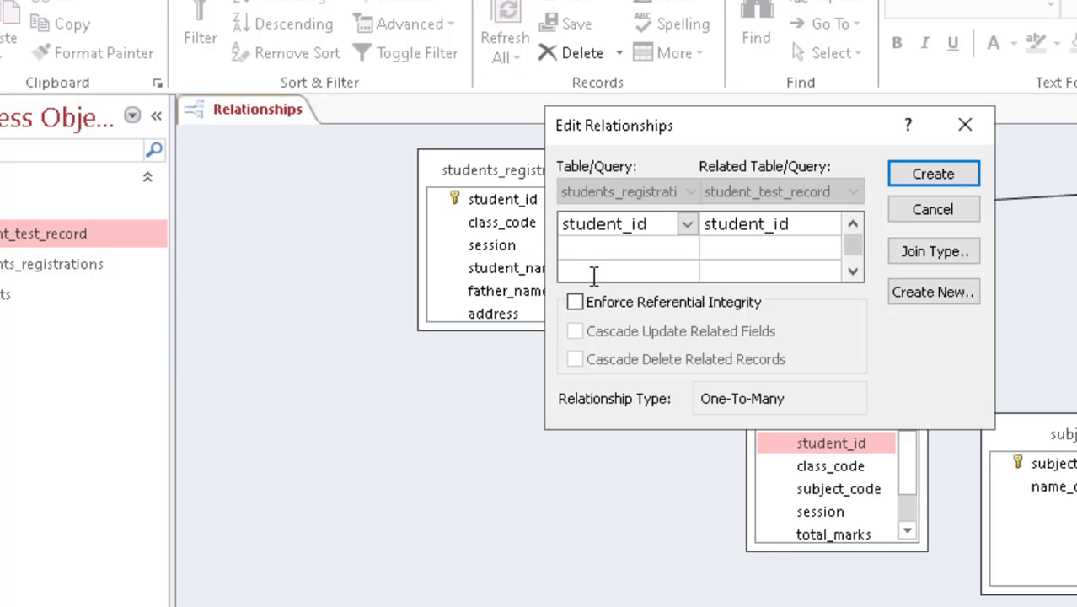
left_click(623, 302)
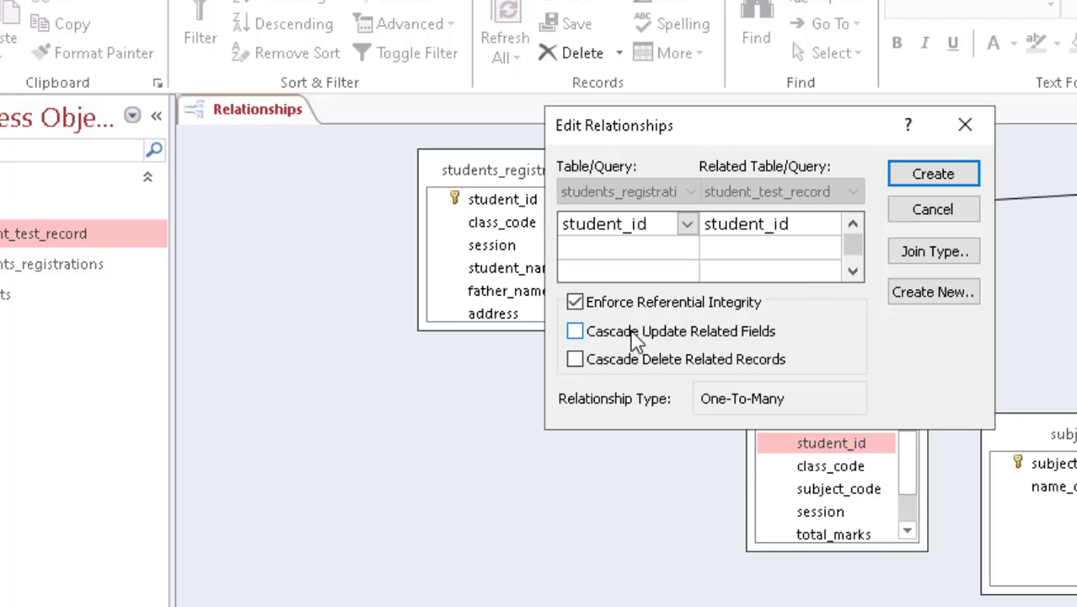
left_click(634, 335)
left_click(940, 181)
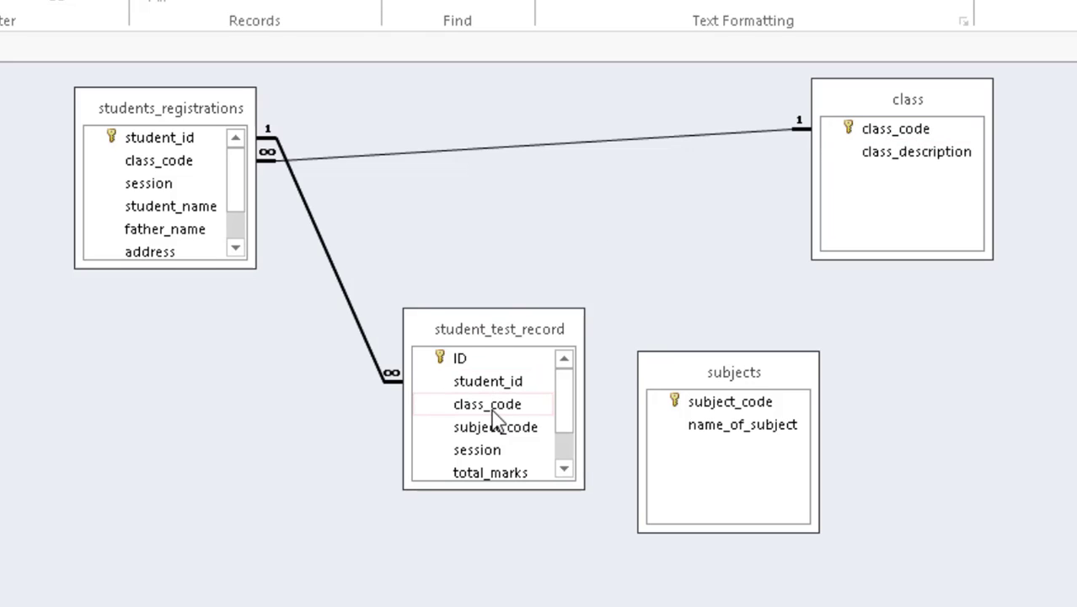
left_click_drag(494, 408, 246, 215)
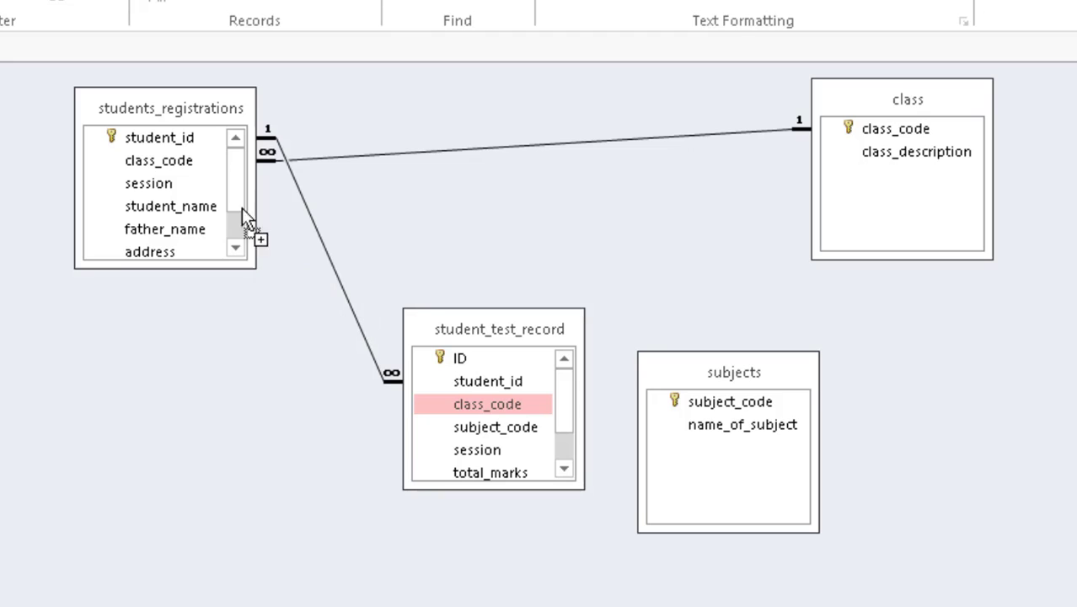
left_click_drag(187, 161, 175, 167)
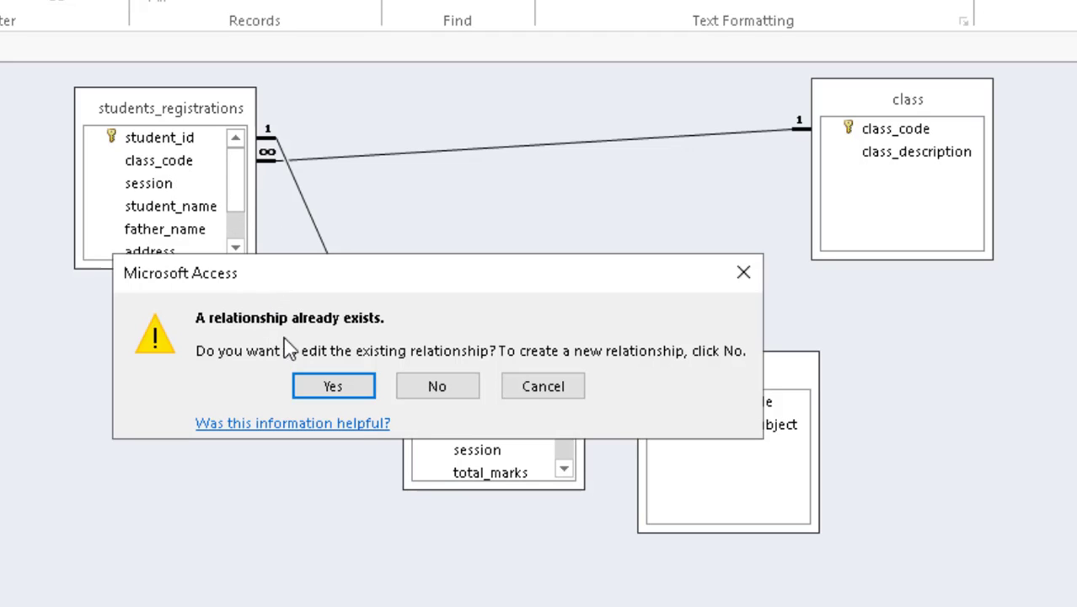
left_click_drag(359, 284, 764, 179)
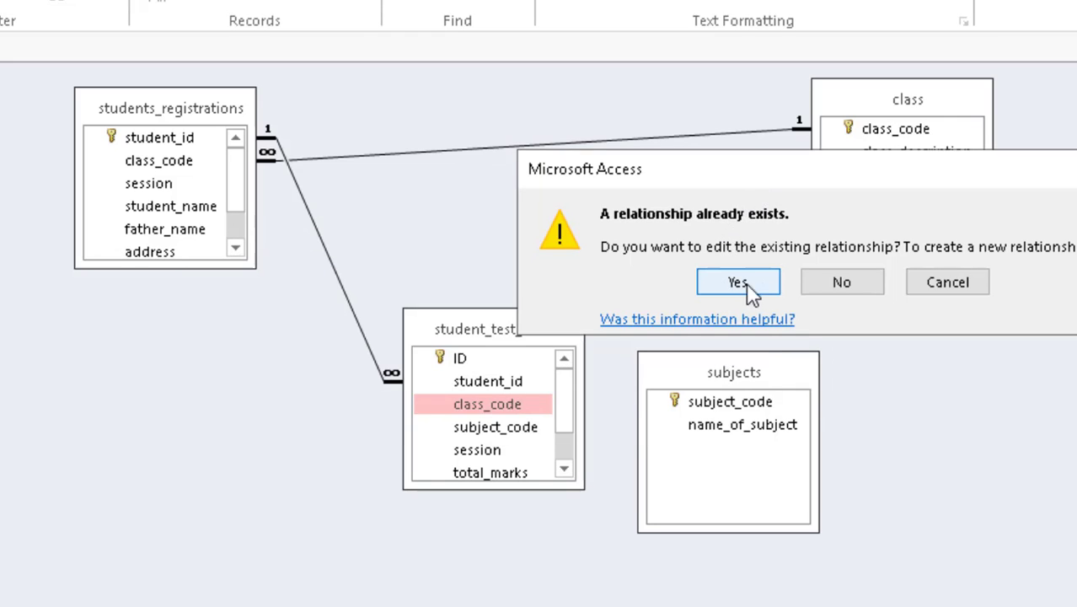
left_click(846, 292)
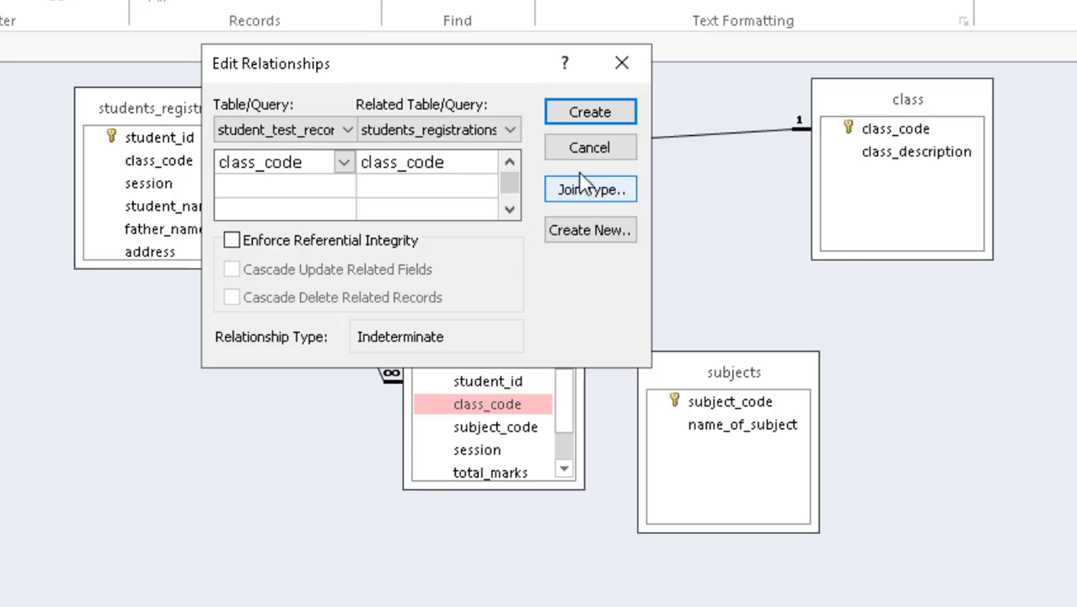
left_click(585, 150)
Step: Create a class_code relationship between class and student_test_record, enforcing referential integrity with cascading updates of related fields
left_click_drag(494, 411, 883, 135)
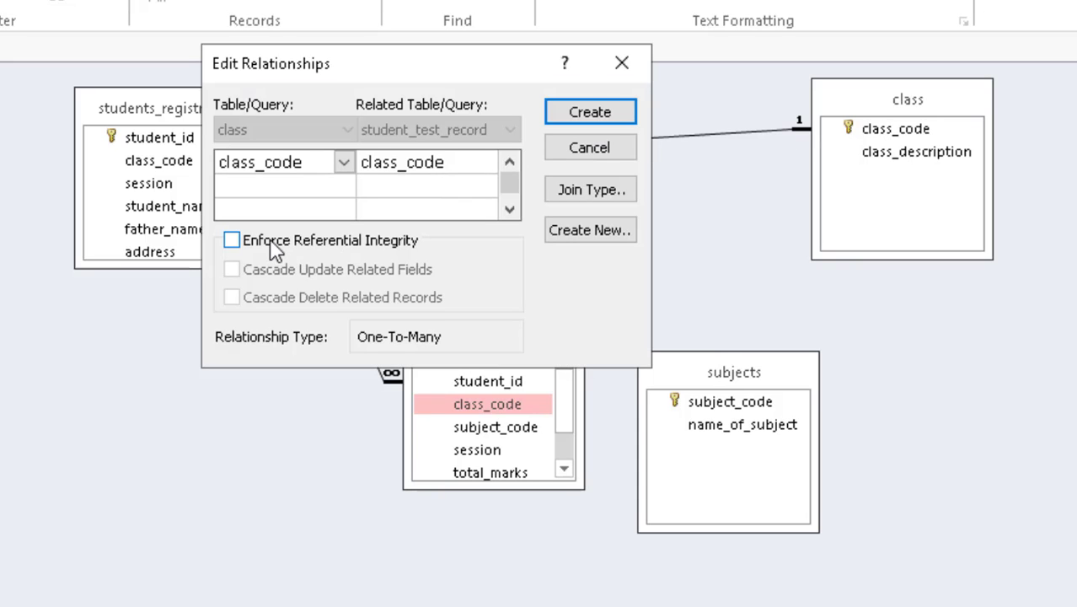
left_click(275, 247)
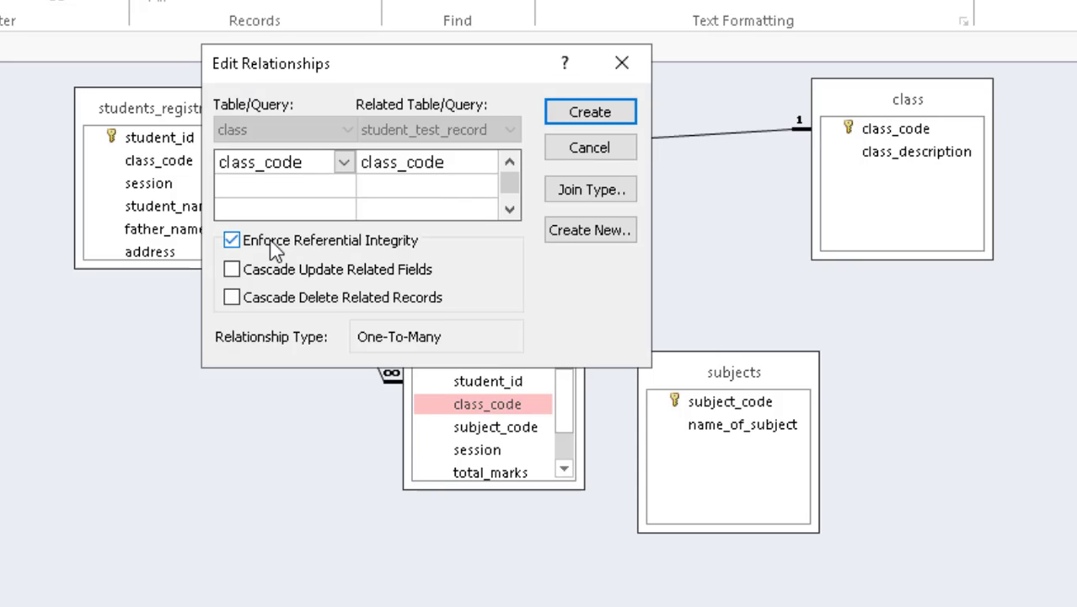
left_click(278, 272)
left_click(603, 118)
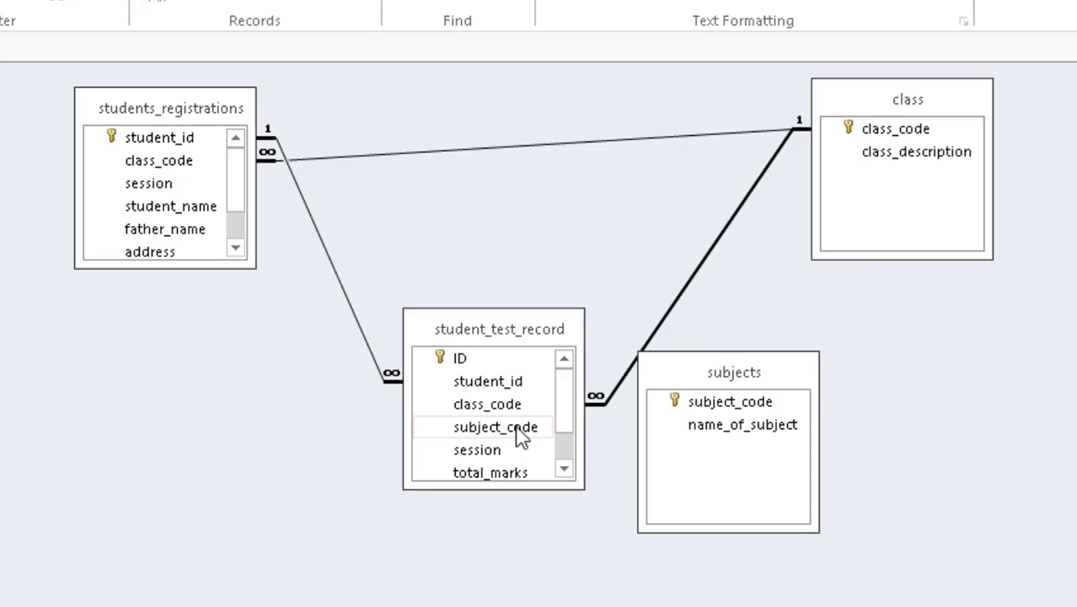
Step: Create a subject_code relationship between subjects and student_test_record, enforcing referential integrity with cascading updates of related fields
left_click_drag(521, 431, 718, 401)
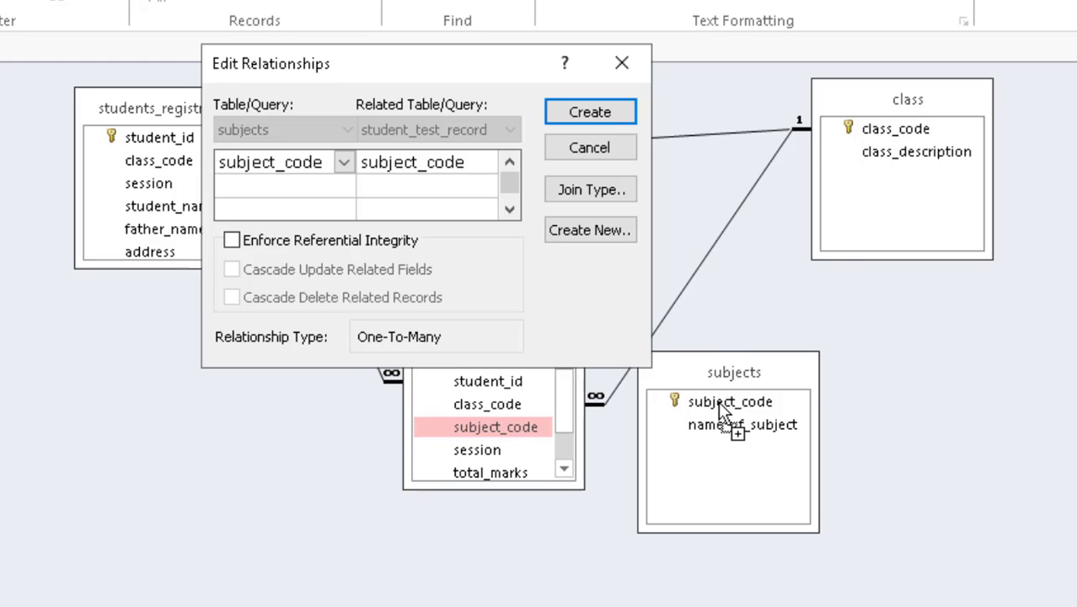
left_click(295, 243)
left_click(301, 271)
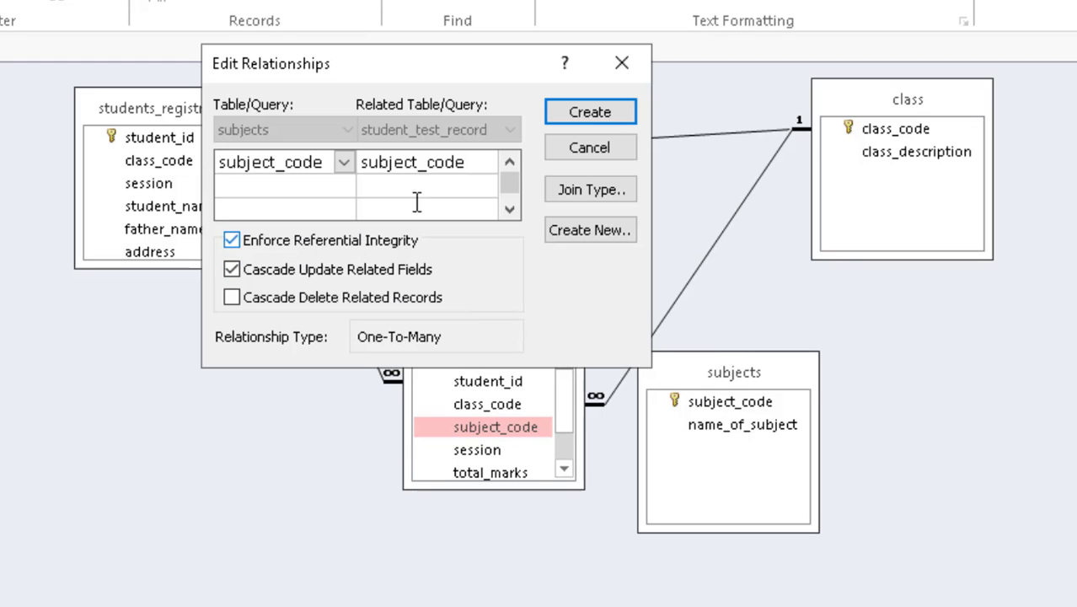
left_click(592, 115)
Step: Arrange the diagram by moving subjects below class and student_test_record into the space between students_registrations and subjects
left_click_drag(712, 373, 908, 358)
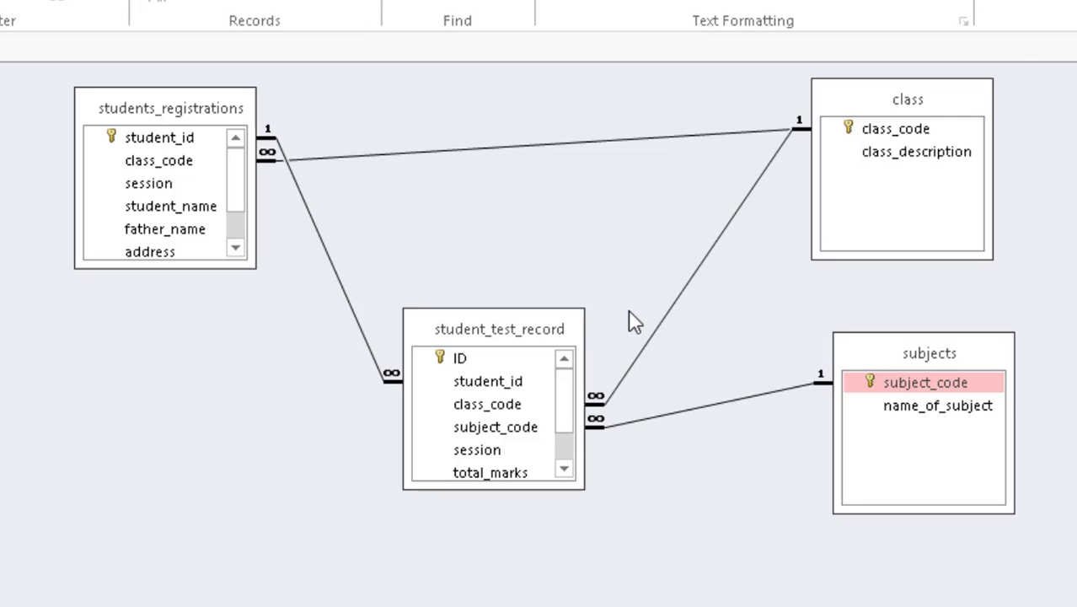
left_click_drag(549, 329, 522, 378)
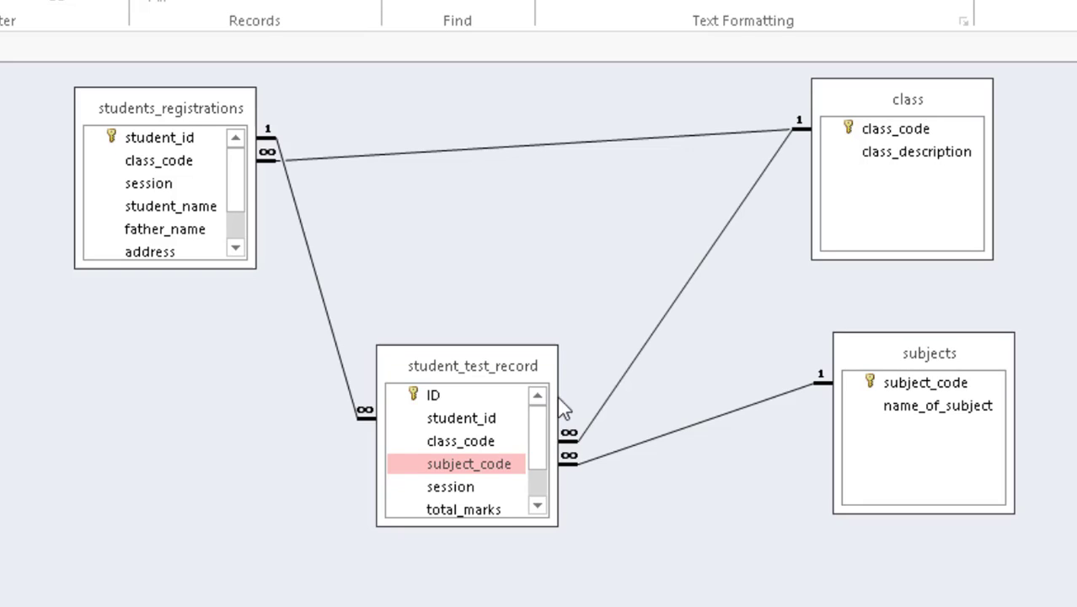
left_click_drag(497, 369, 503, 266)
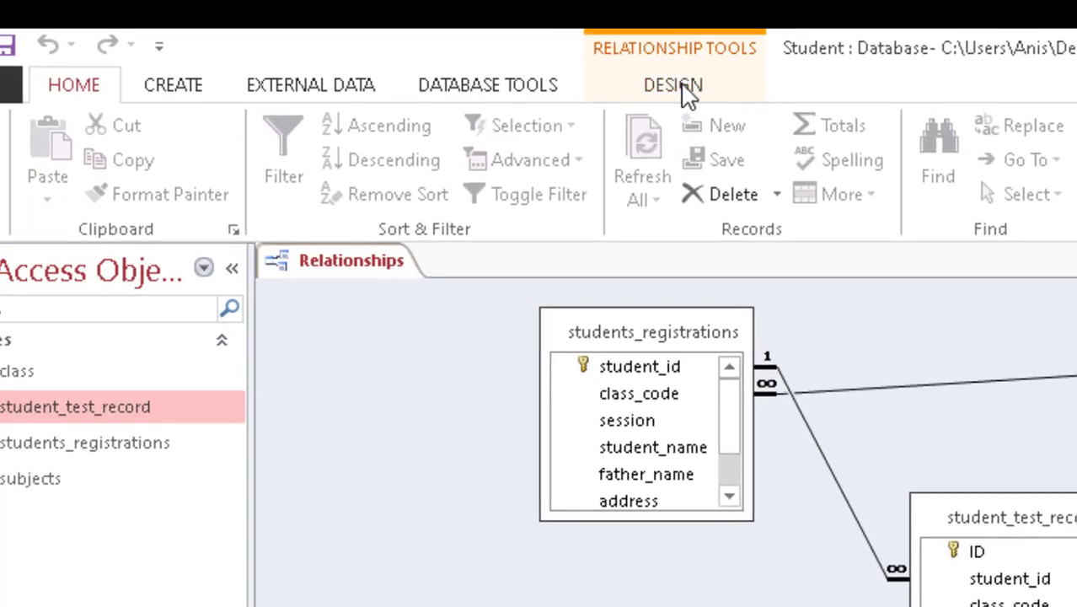
Step: Generate a relationship report from the diagram and widen its page margins
left_click(509, 79)
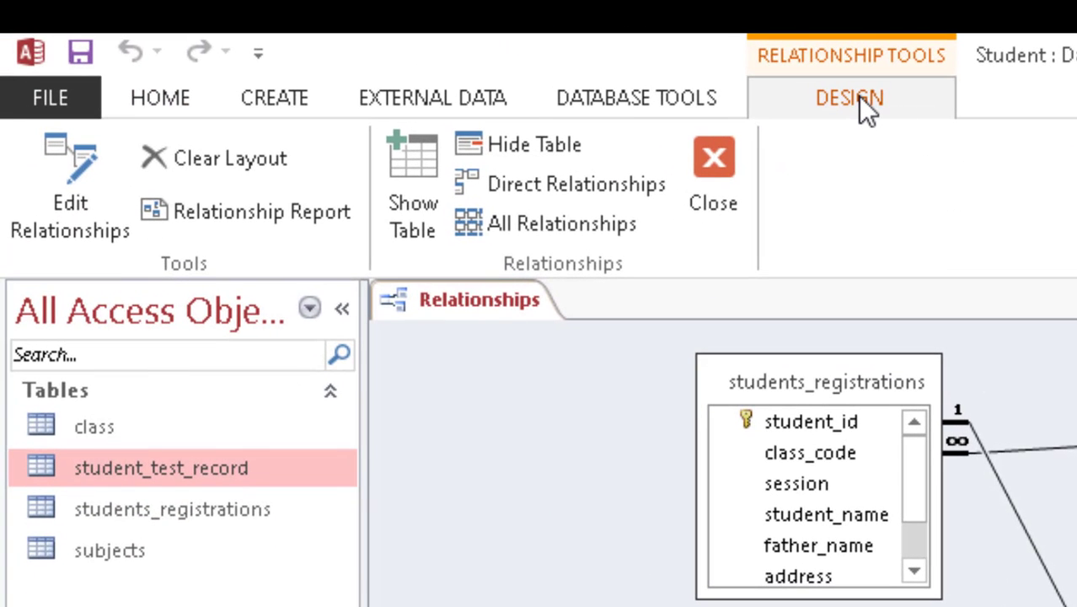
left_click(223, 223)
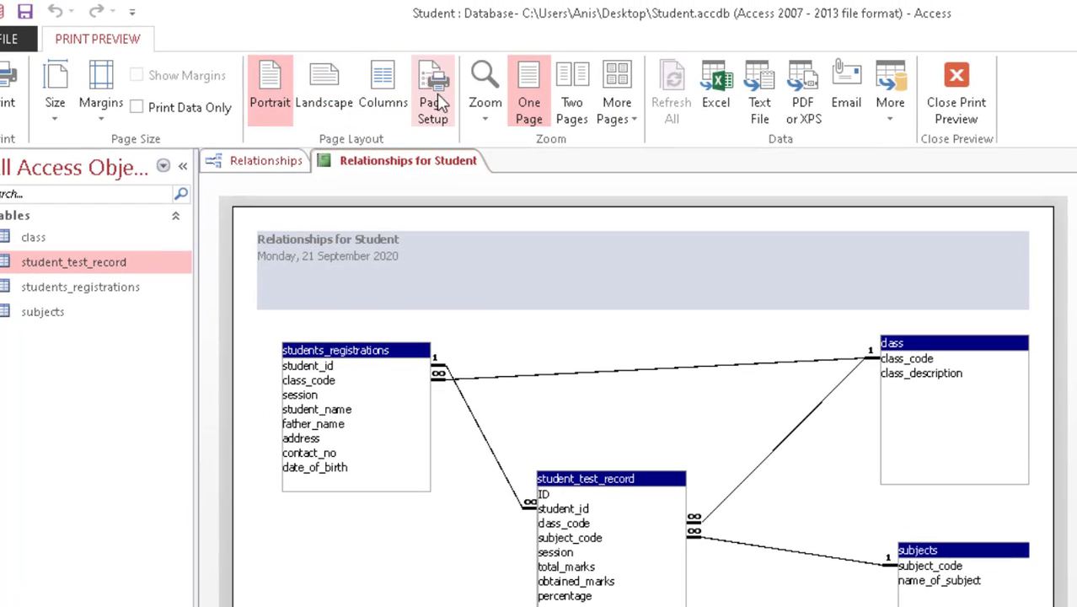
left_click(99, 103)
left_click(101, 173)
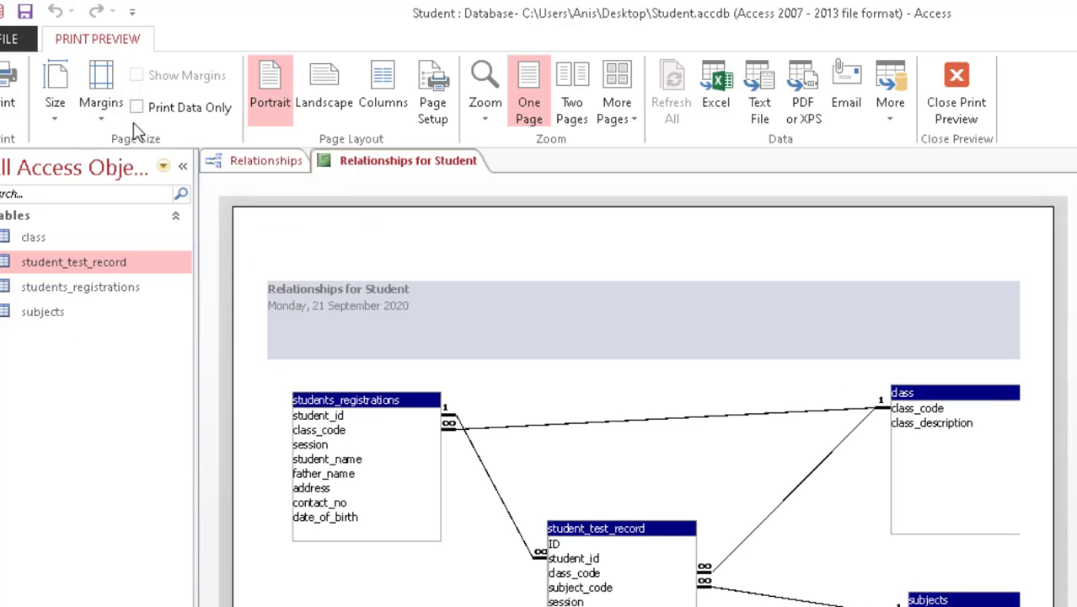
Step: Set the relationship report's page orientation to landscape and check the layout in the preview
left_click(56, 108)
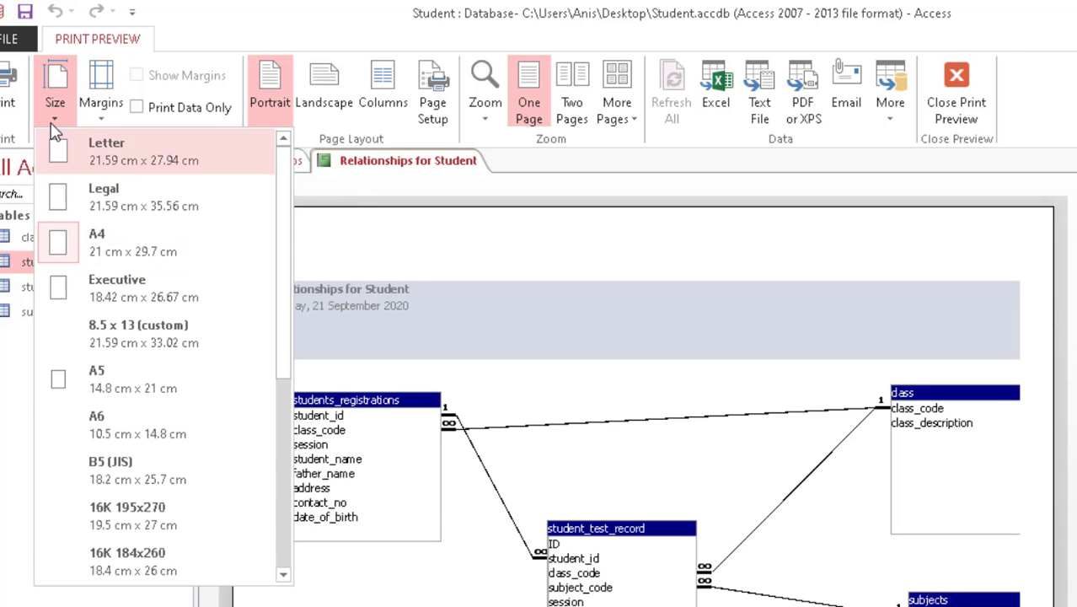
left_click(68, 147)
left_click(324, 106)
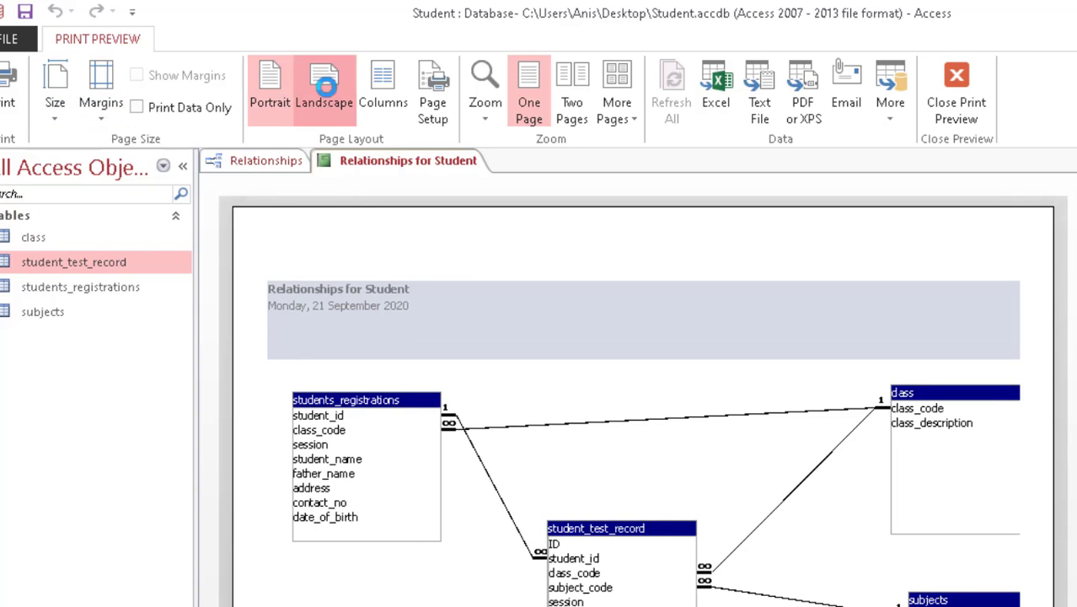
scroll(751, 447, "down", 3)
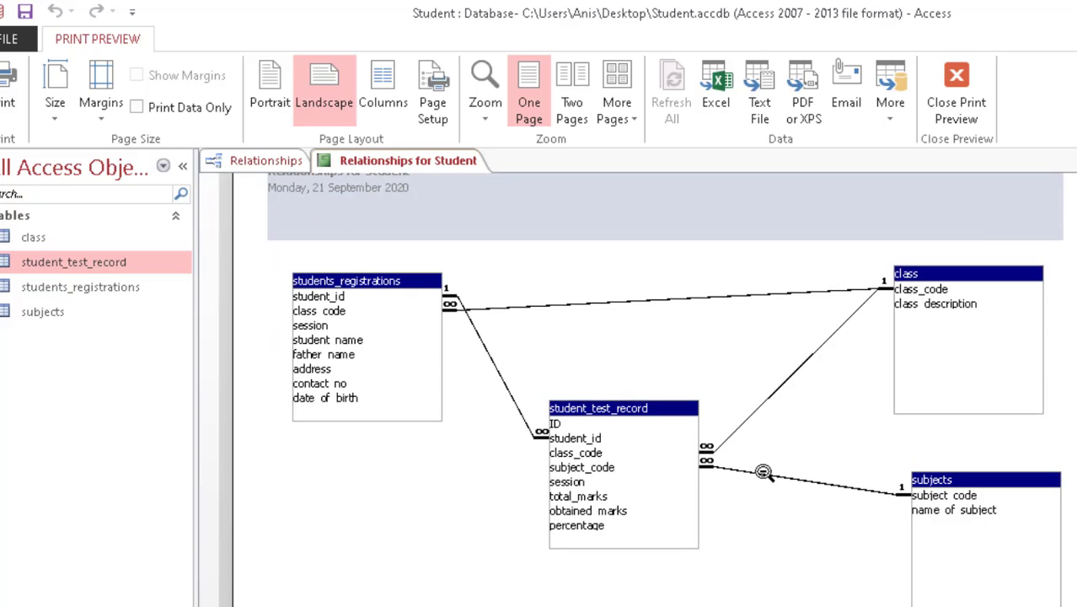
scroll(763, 471, "up", 2)
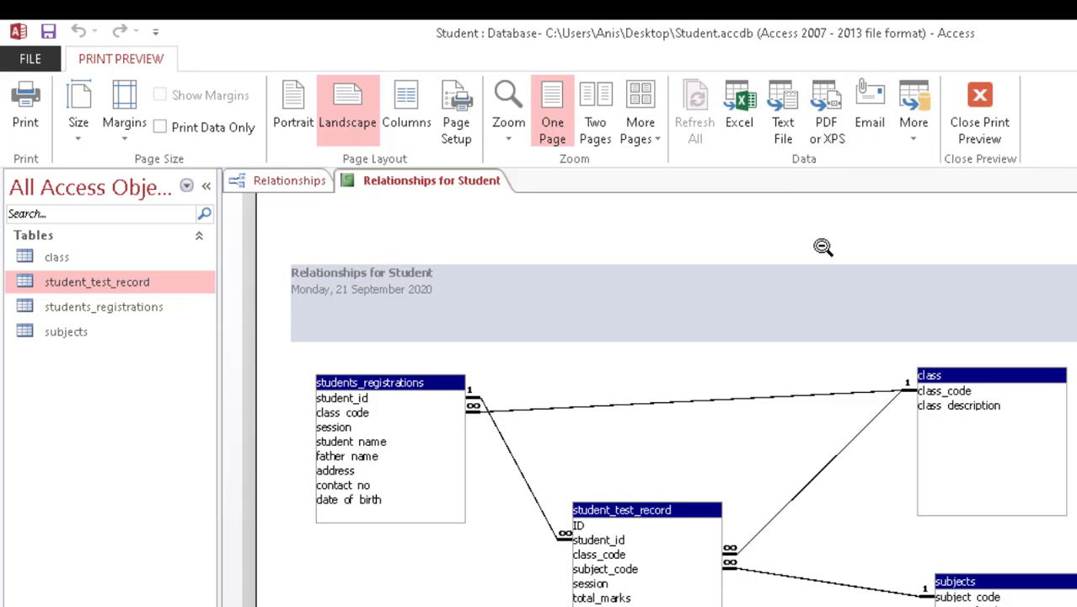
Step: Save the report as Relationships for Student and close it
key("ctrl+s")
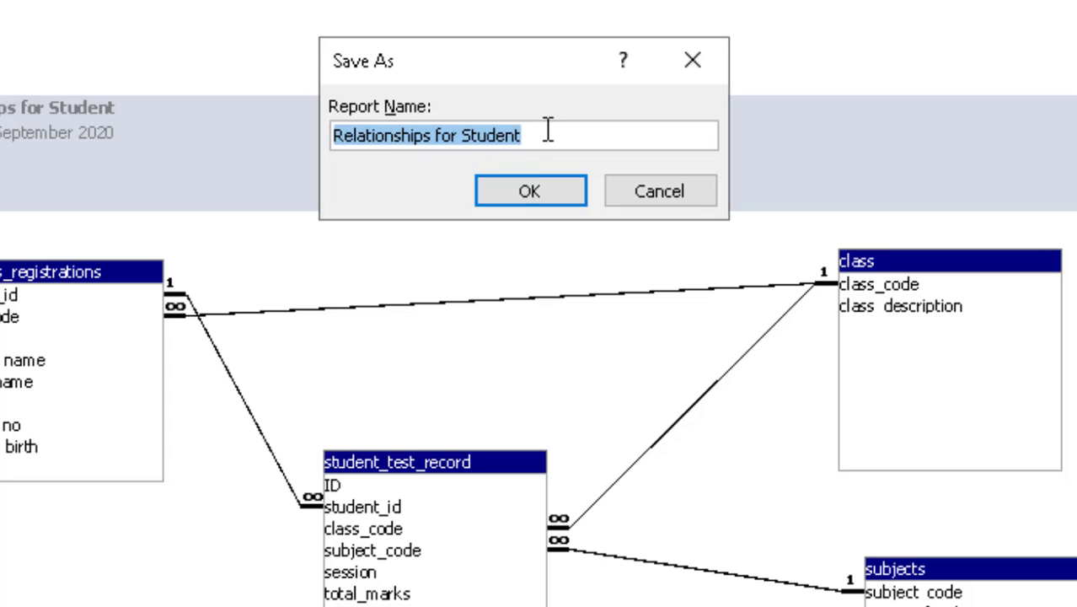
left_click(516, 190)
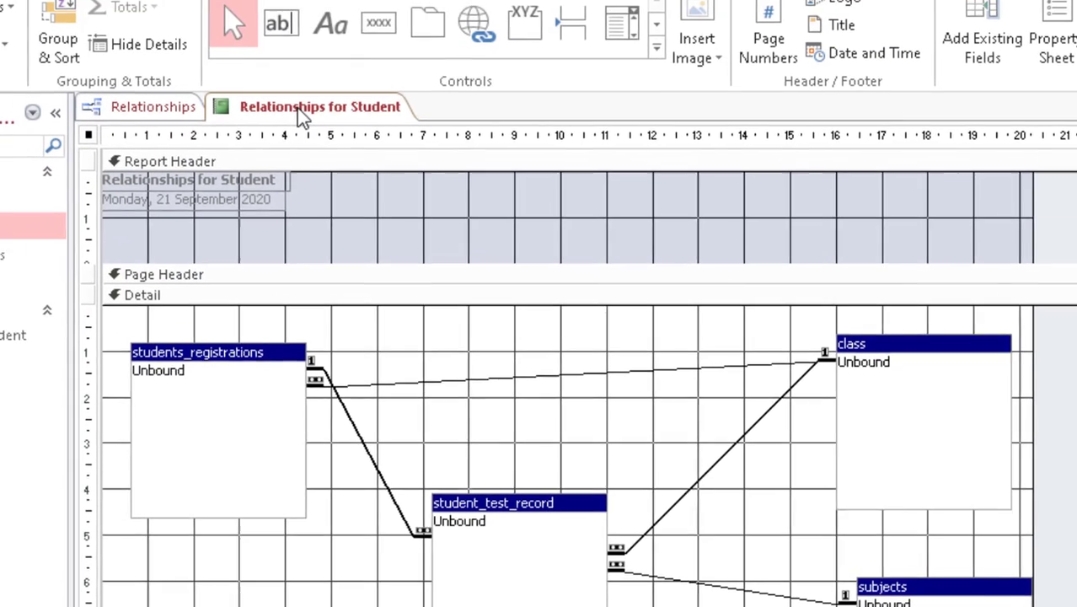
right_click(333, 125)
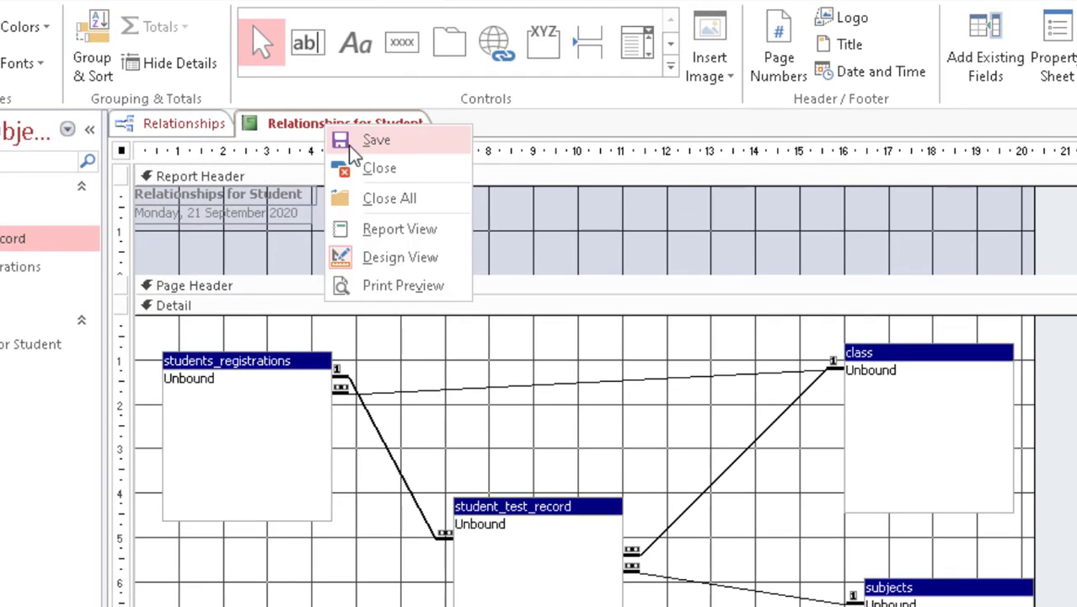
left_click(371, 167)
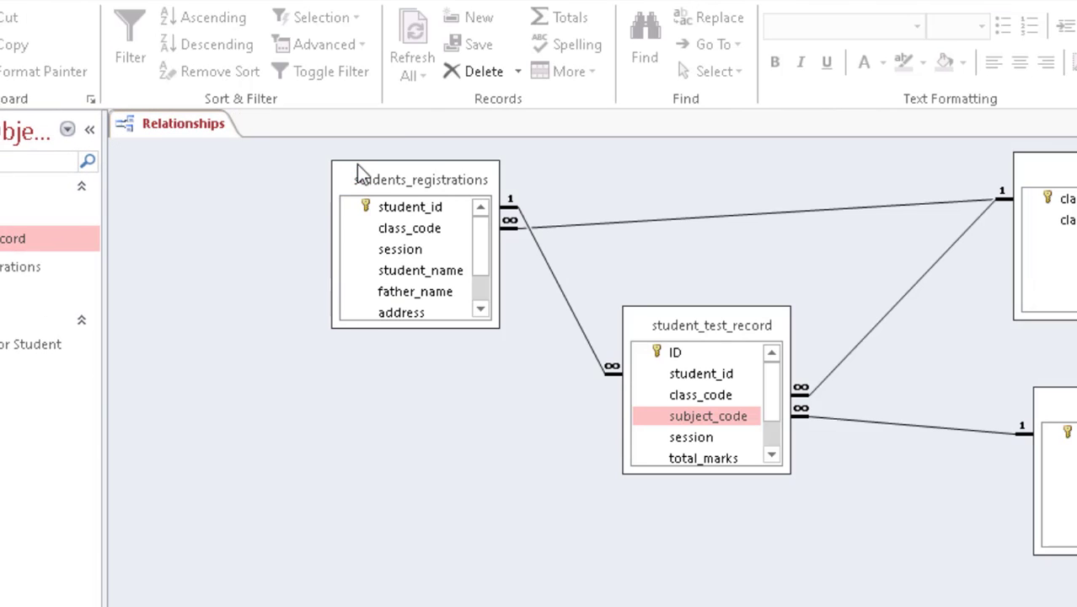
Step: Close the relationships diagram and open the saved Relationships for Student report
right_click(194, 128)
left_click(167, 128)
right_click(165, 129)
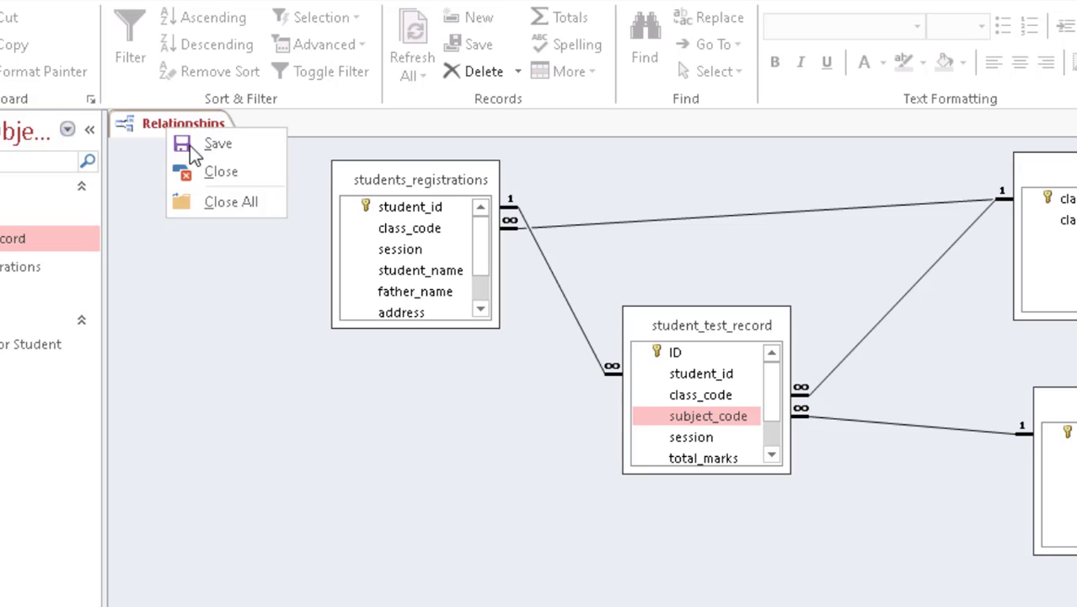
left_click(222, 173)
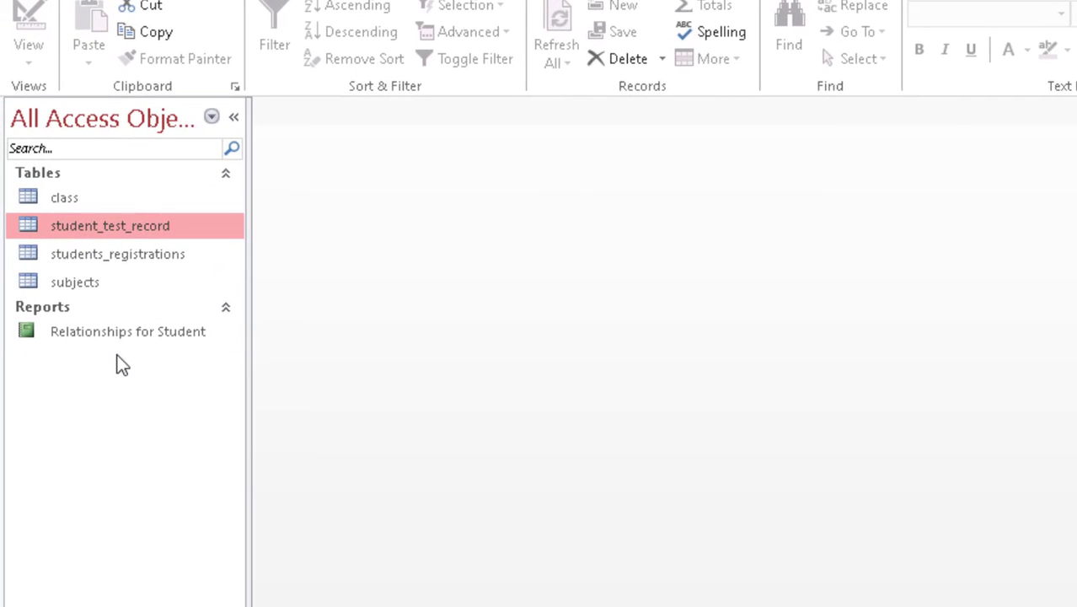
double_click(121, 333)
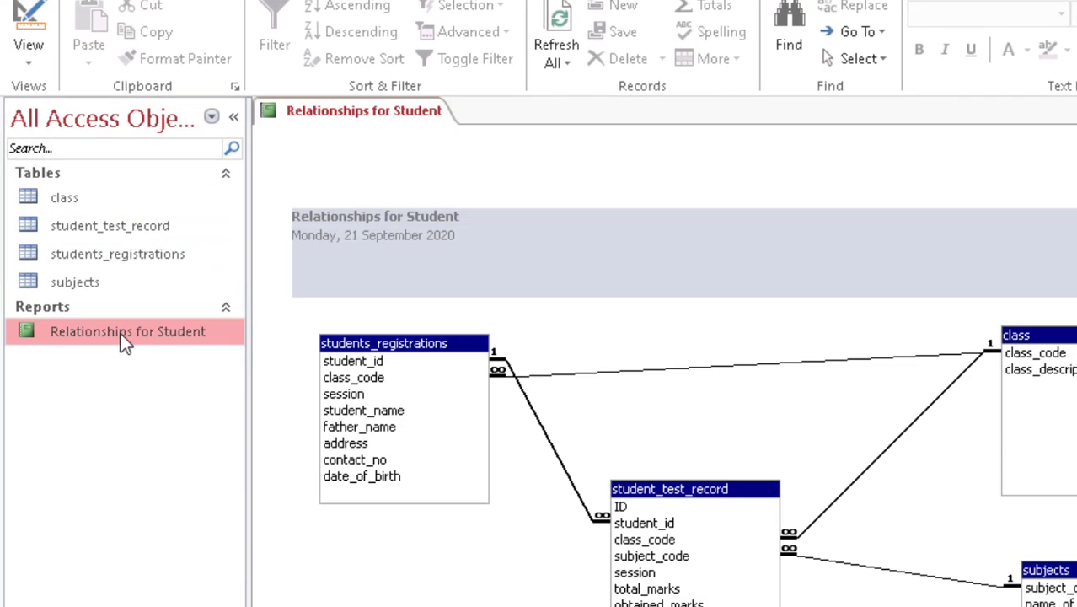